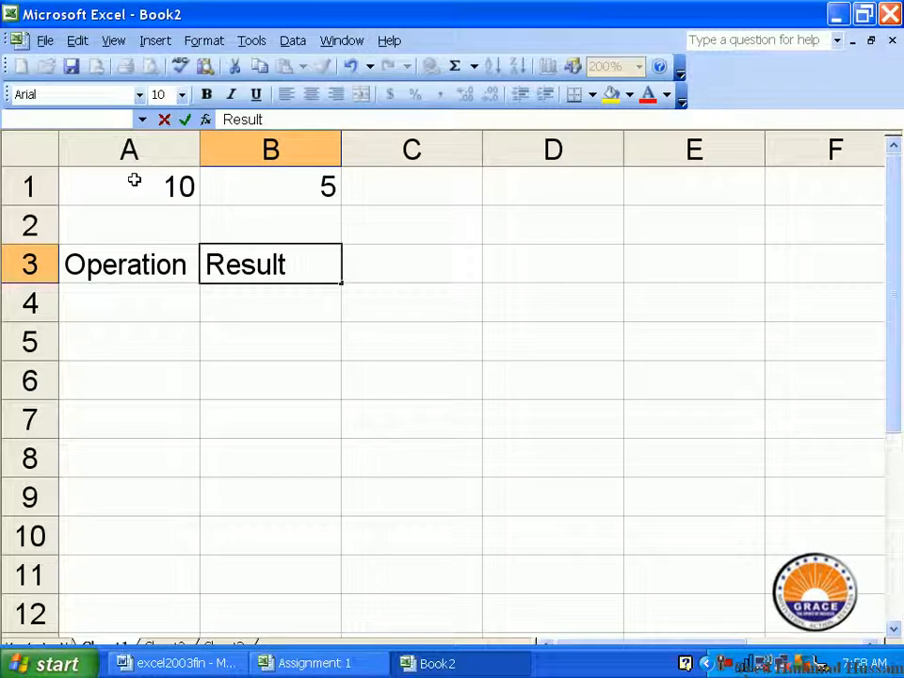
- Enter the formula =2+2 in cell C1, beside the two numbers in row 1
left_click(134, 180)
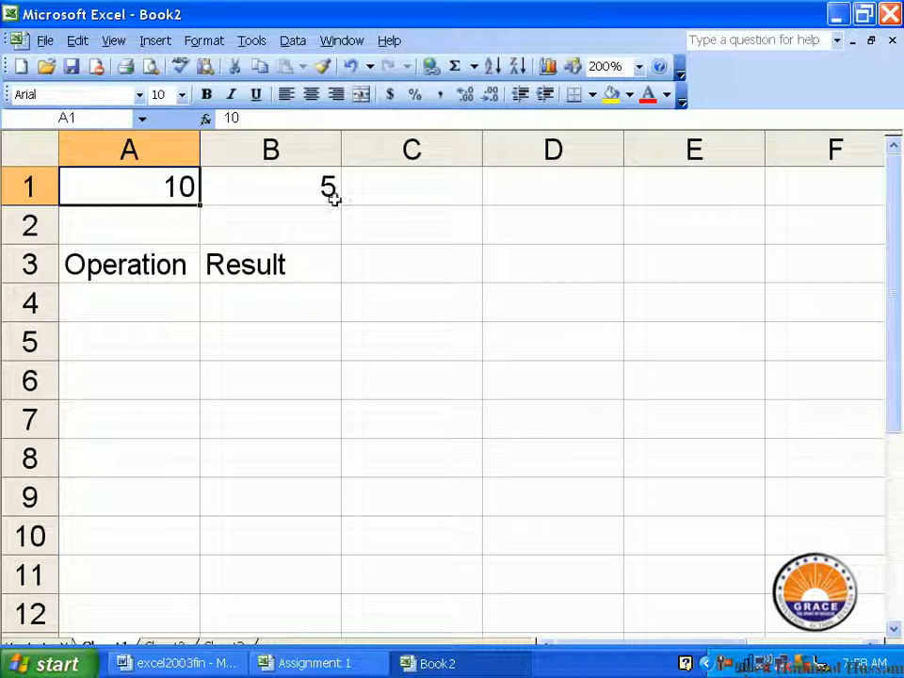
left_click(298, 191)
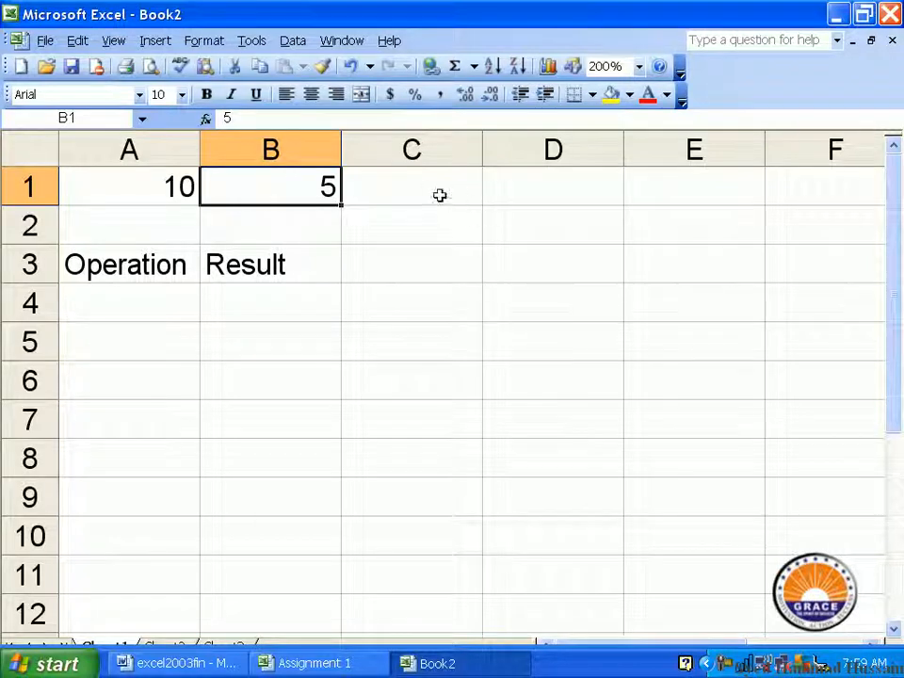
left_click(439, 193)
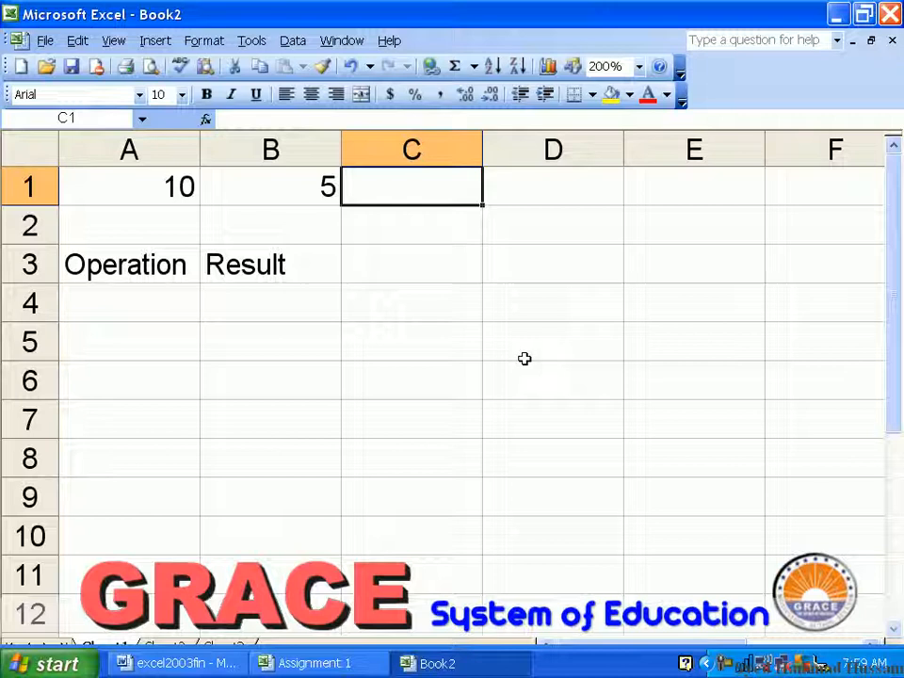
type("=")
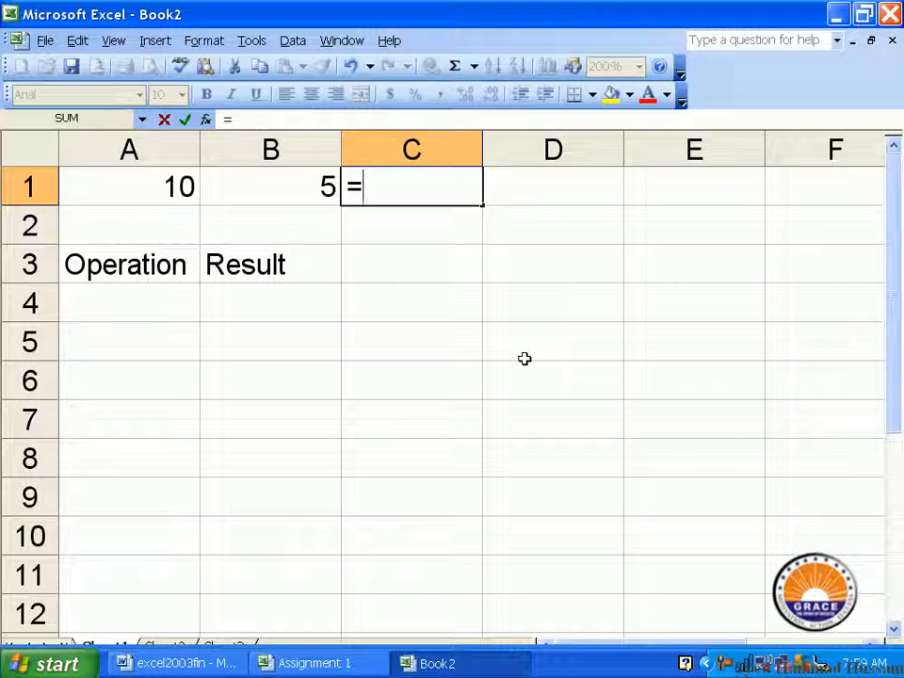
type("2+2")
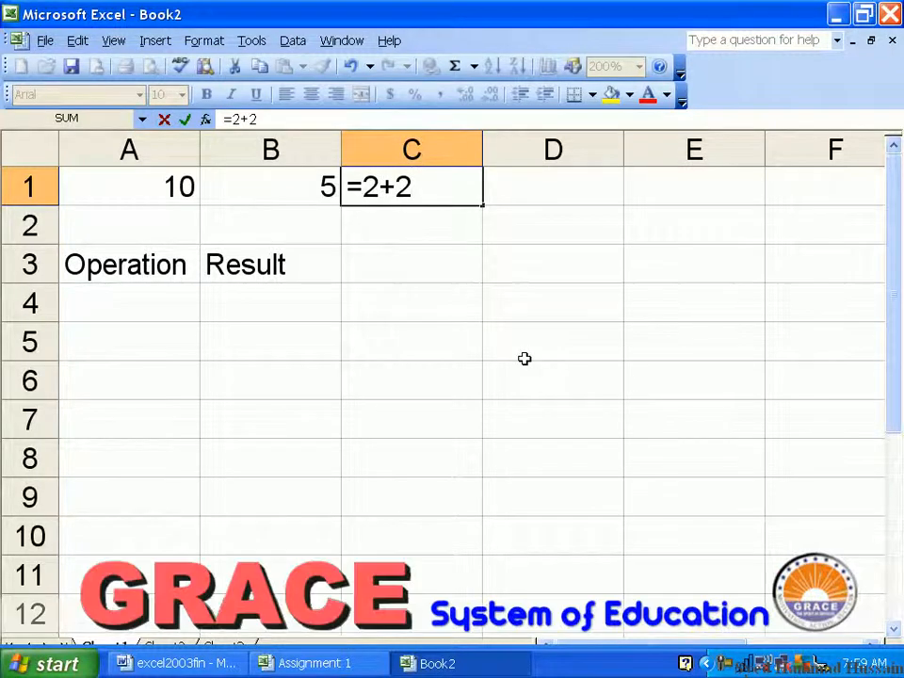
key("Return")
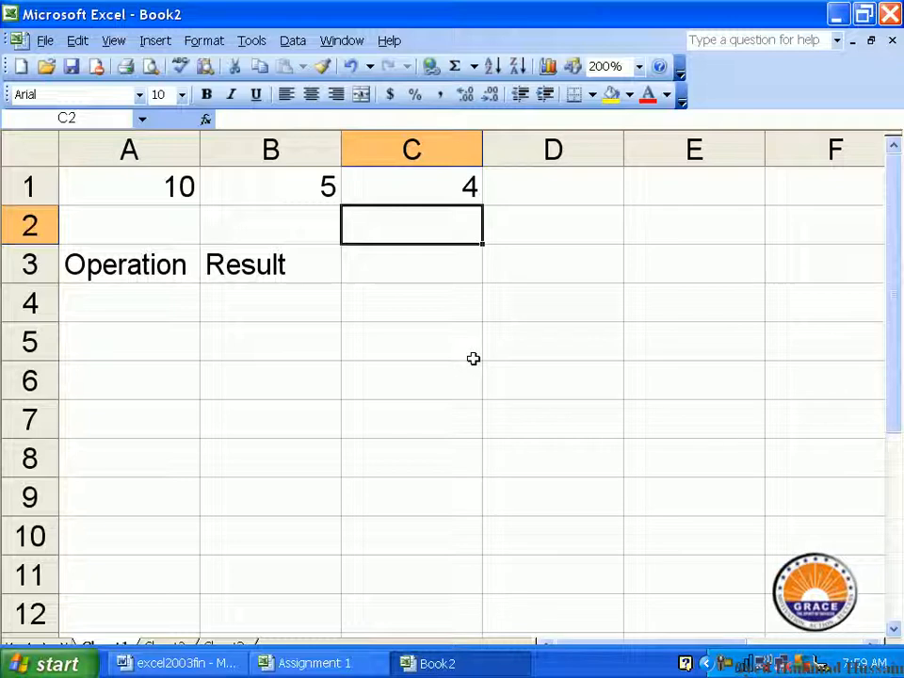
- Enter 2+2 without an equals sign in cell C2, under the formula
type("=")
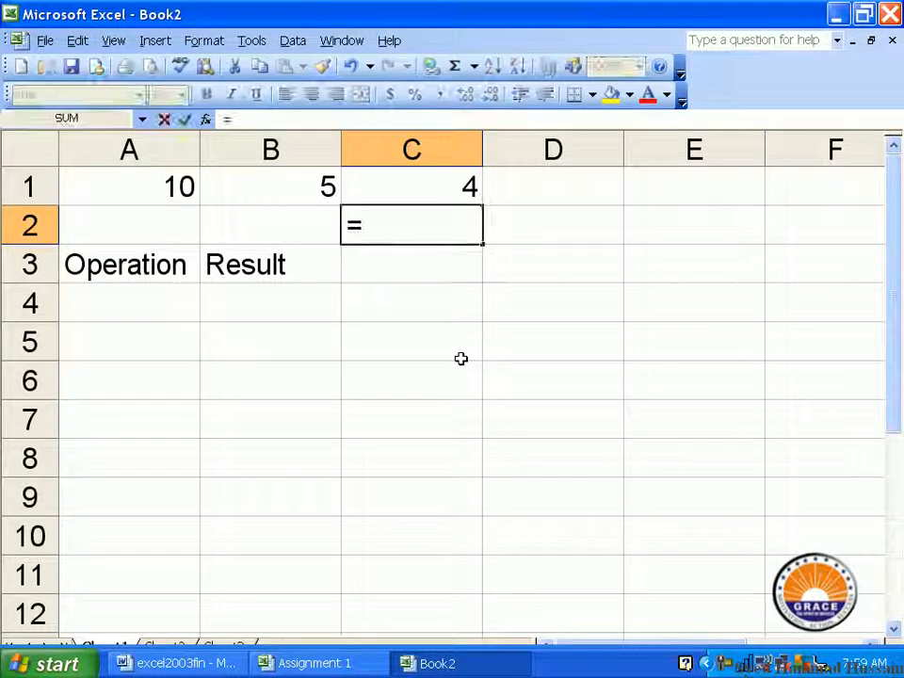
key("BackSpace")
type("2+2")
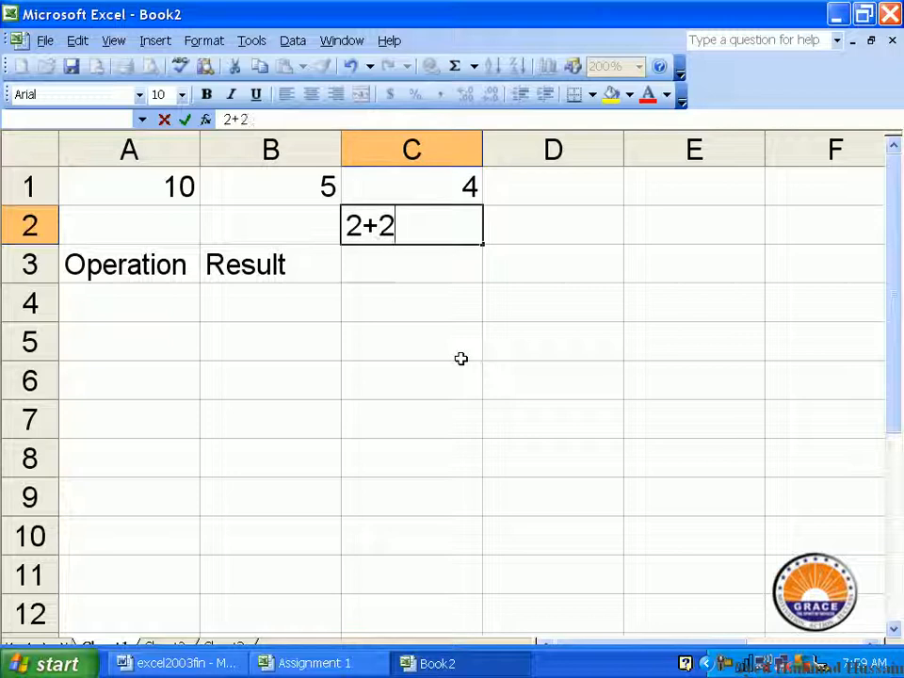
key("Return")
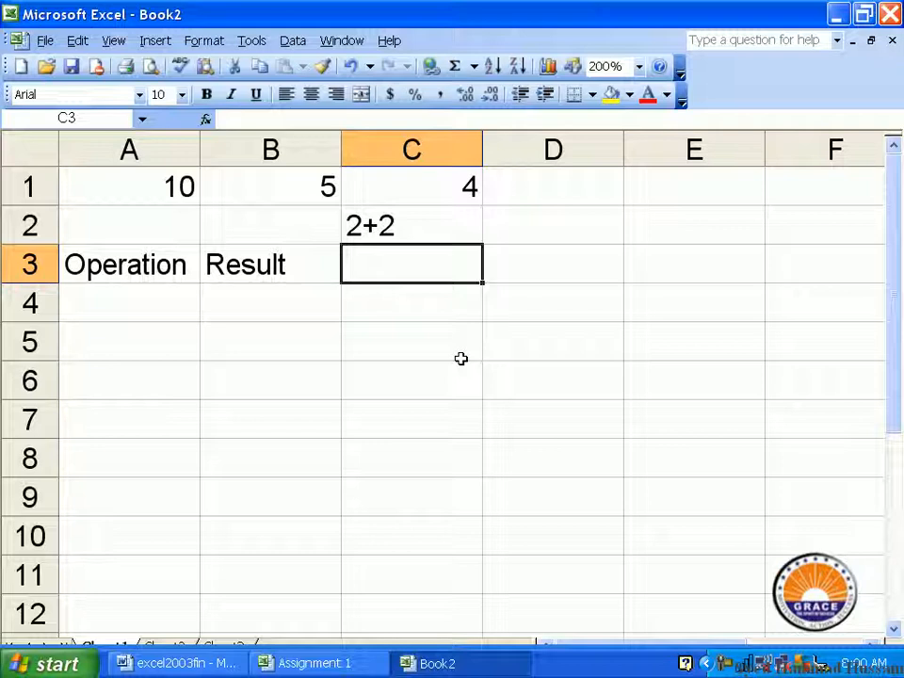
- Clear the trial entries from cells C2 and C1
key("Up")
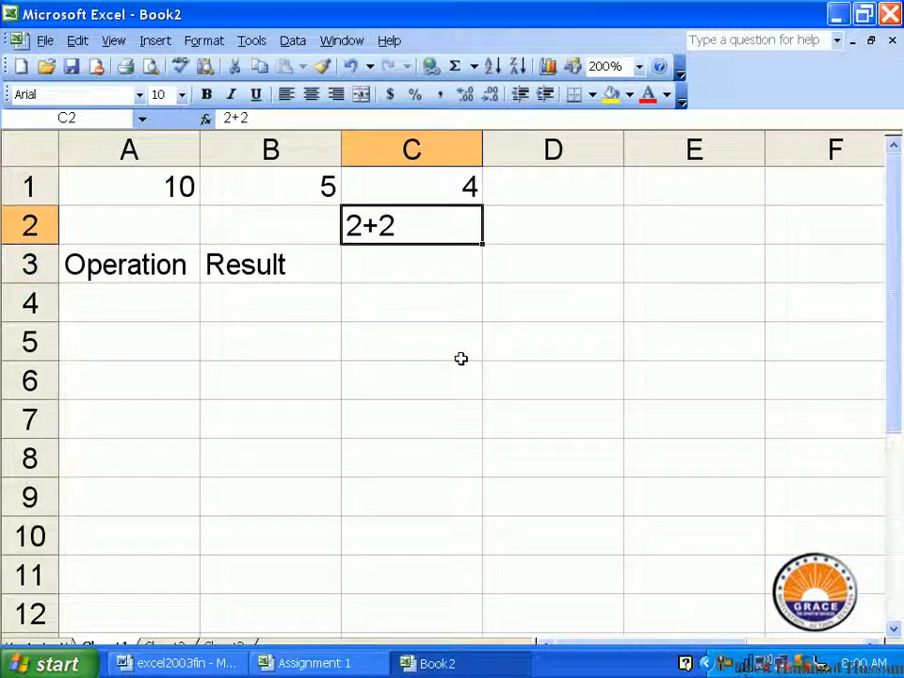
key("Delete")
key("Up")
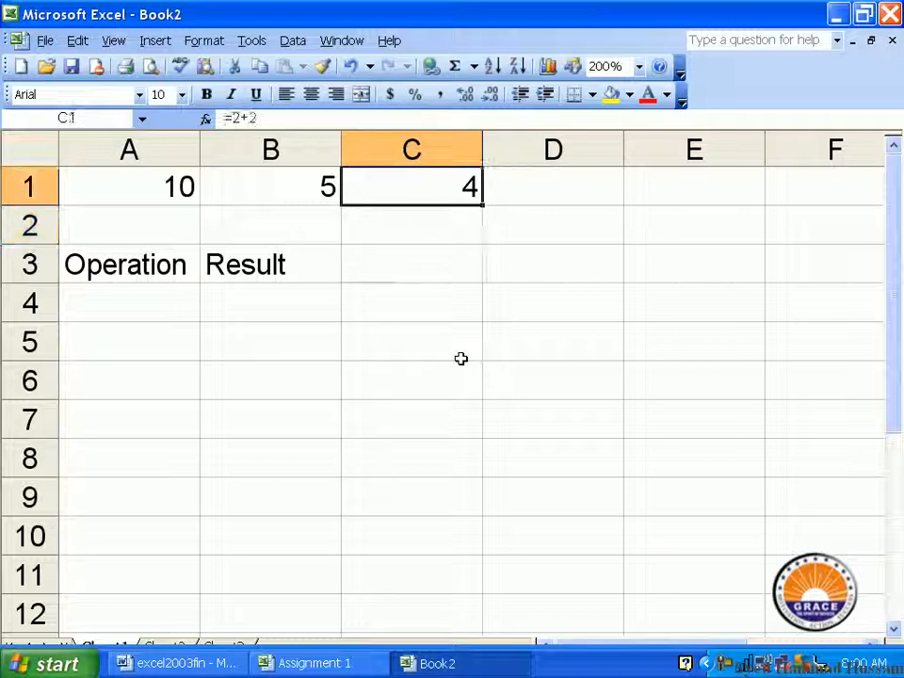
key("Delete")
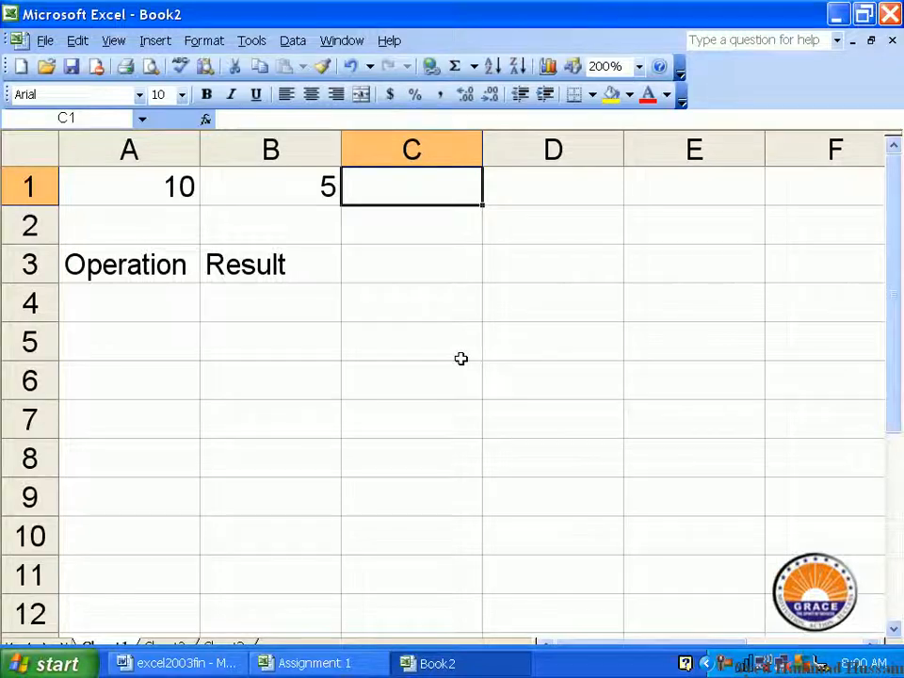
- Add the two numbers of row 1 as constants by entering =10+5 in cell C1
type("=10")
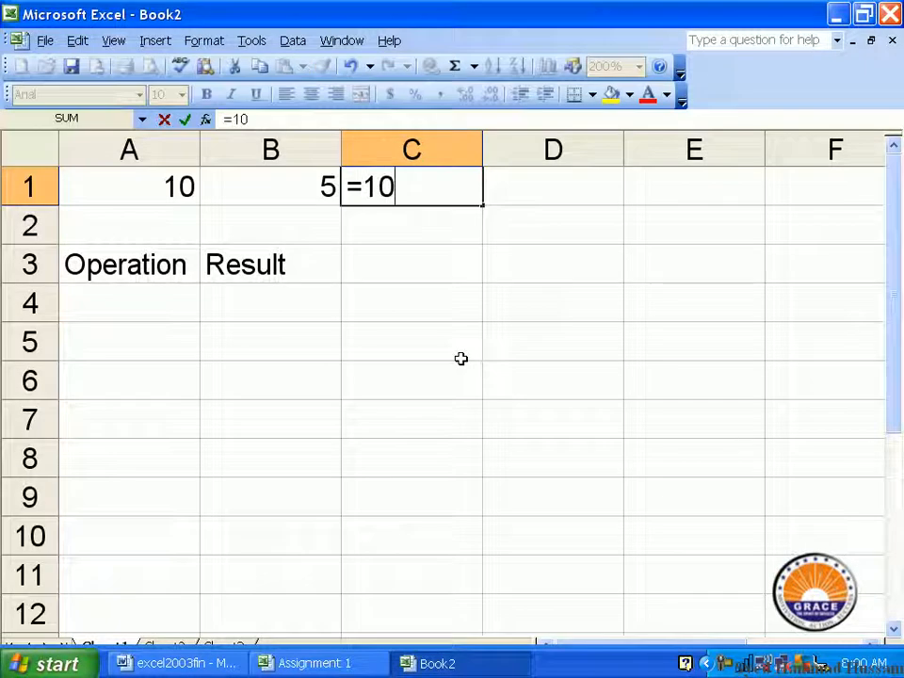
type("+5")
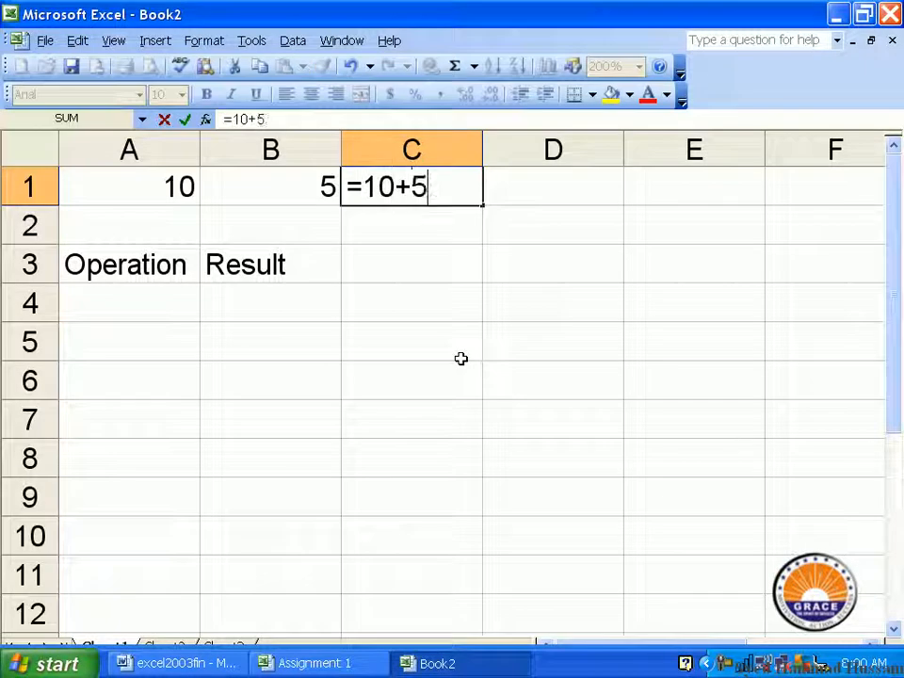
key("Return")
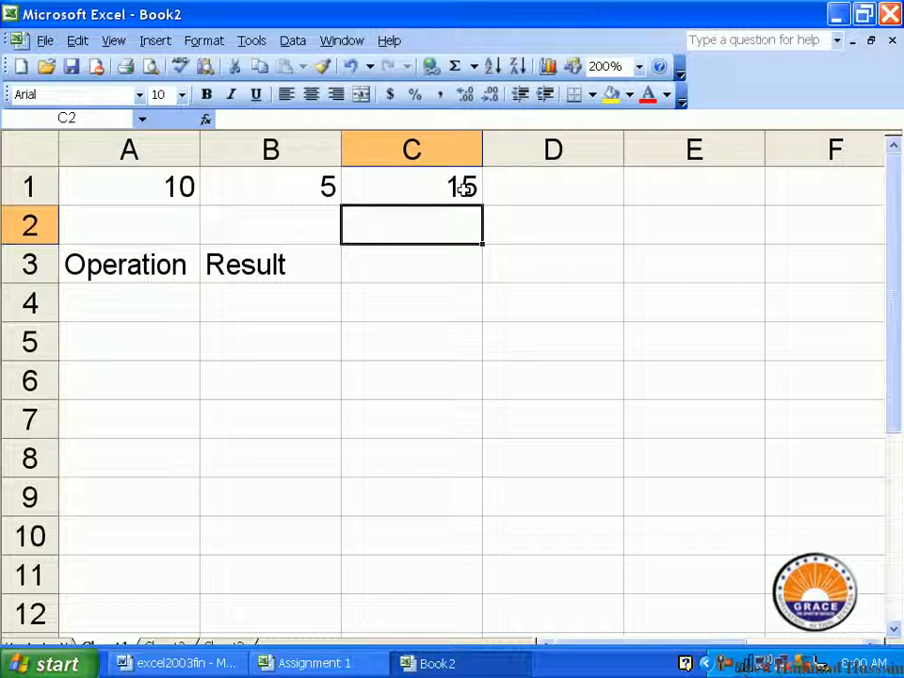
- Enter the plain number 15 in cell D1, beside the formula cell
key("Right")
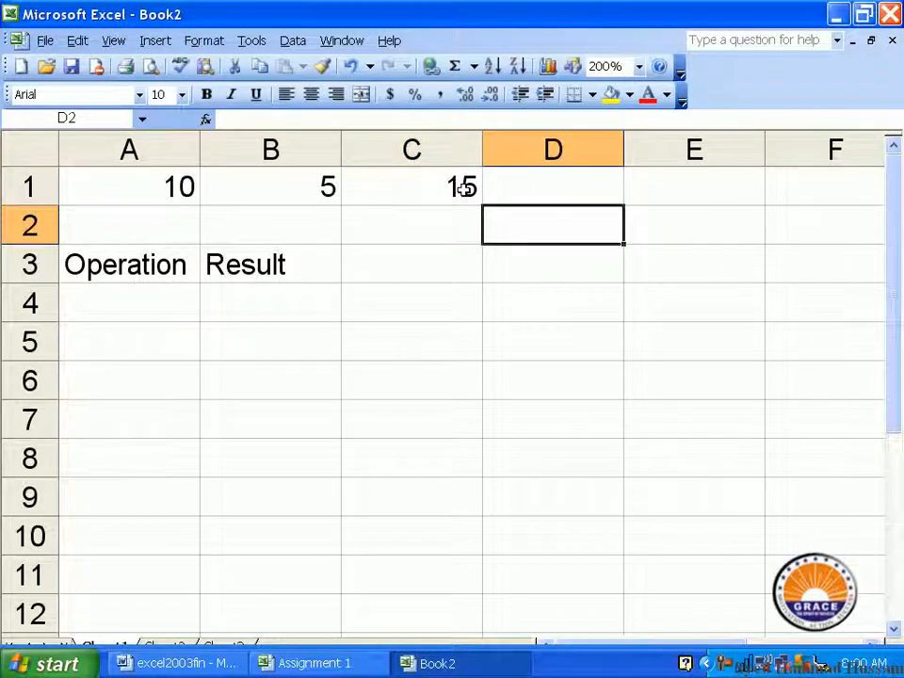
key("Up")
type("15")
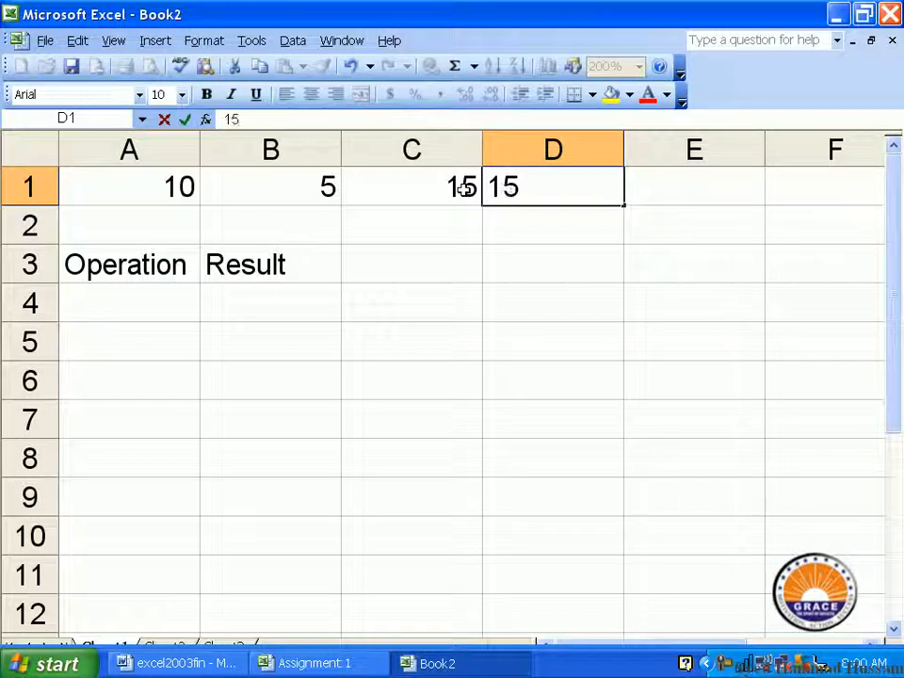
key("Return")
- Examine cells C1 and D1 in turn to compare the formula cell with the plain number cell
key("Up")
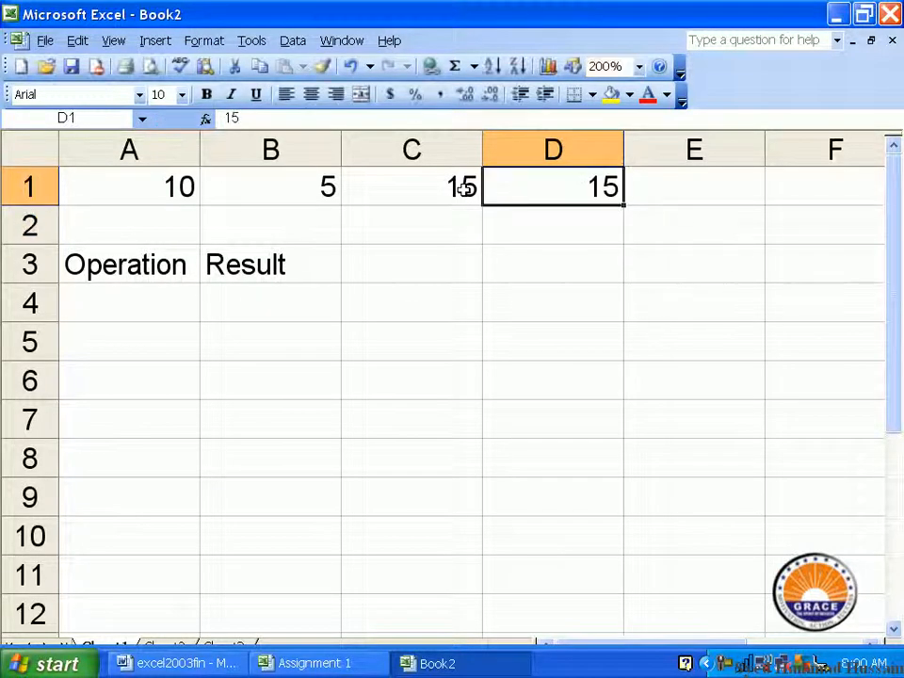
key("Left")
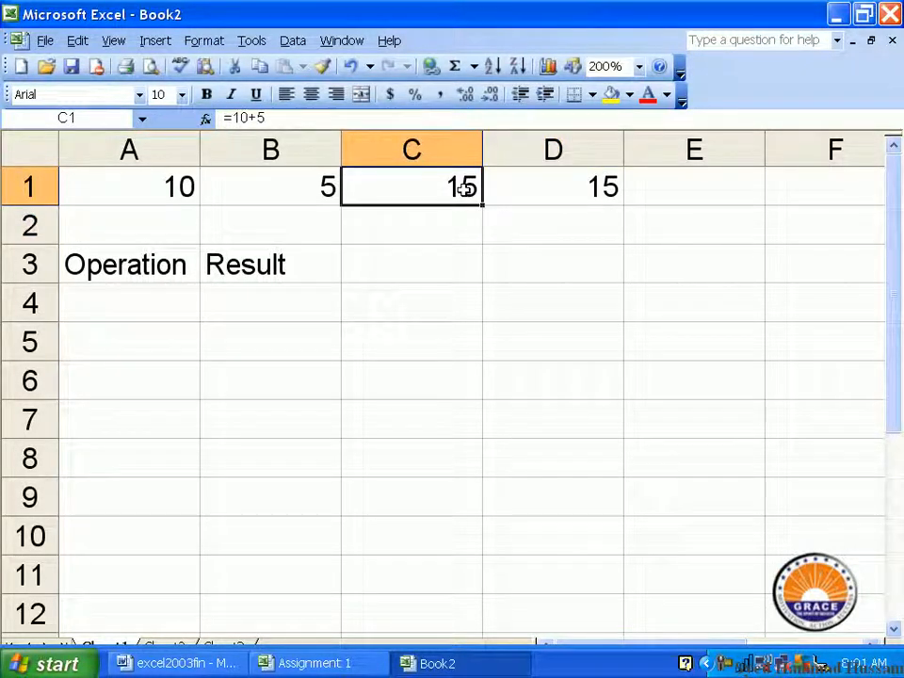
key("Right")
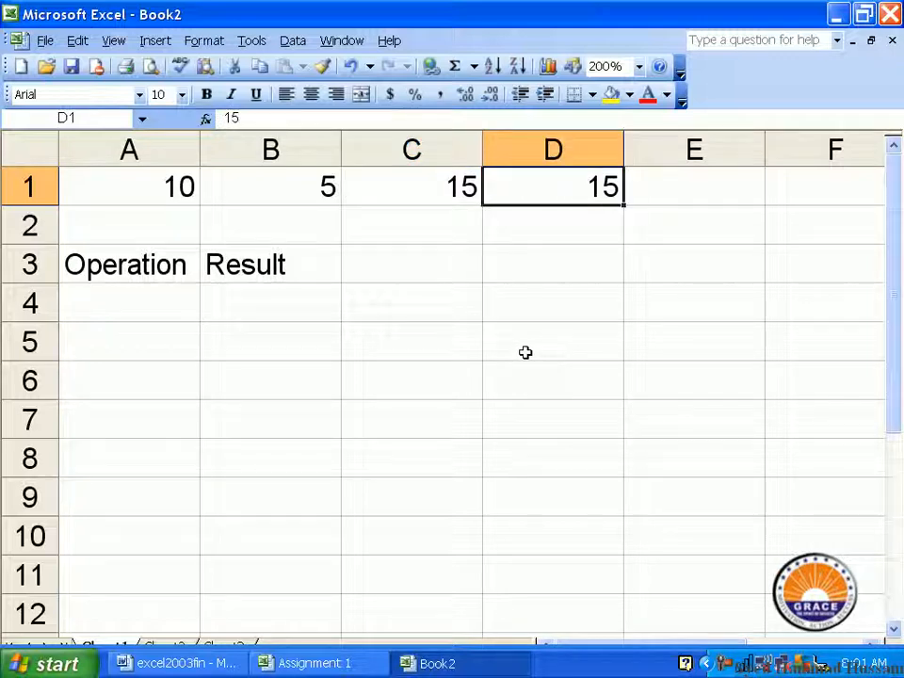
key("Down")
key("Up")
key("Down")
key("Up")
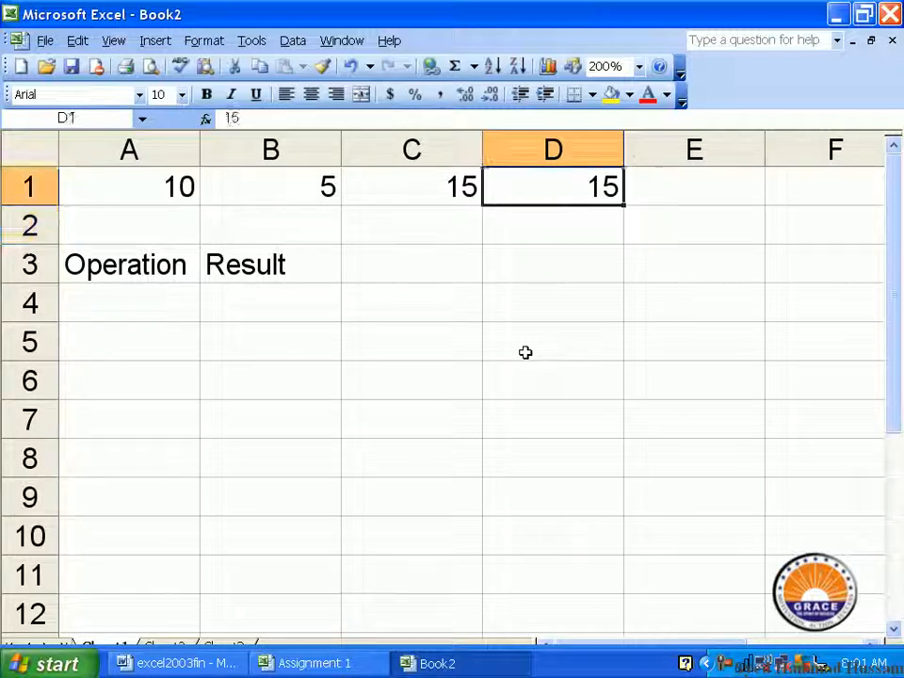
key("Down")
key("Left")
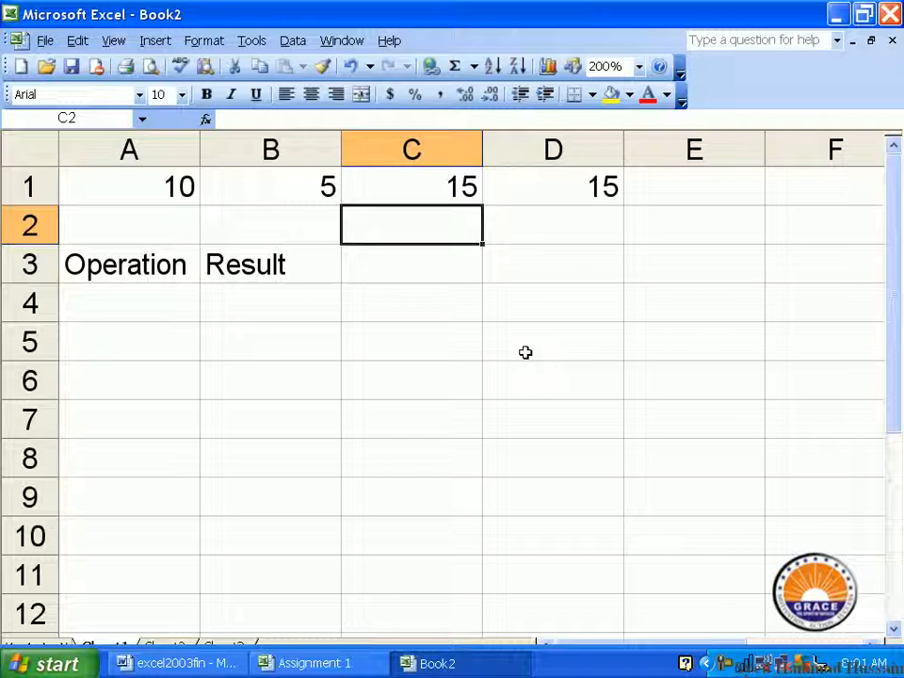
key("Right")
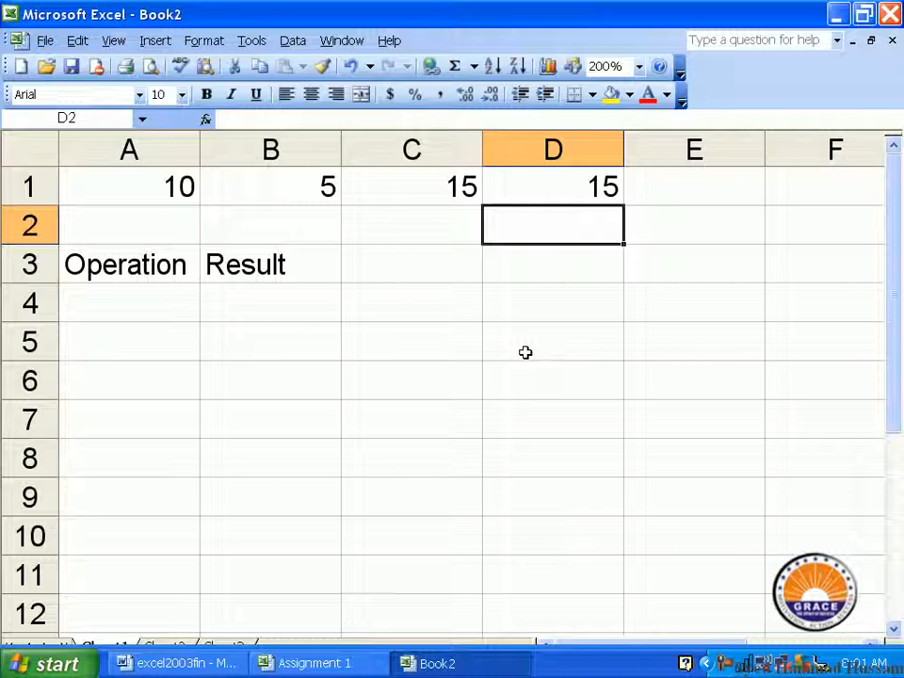
key("Up")
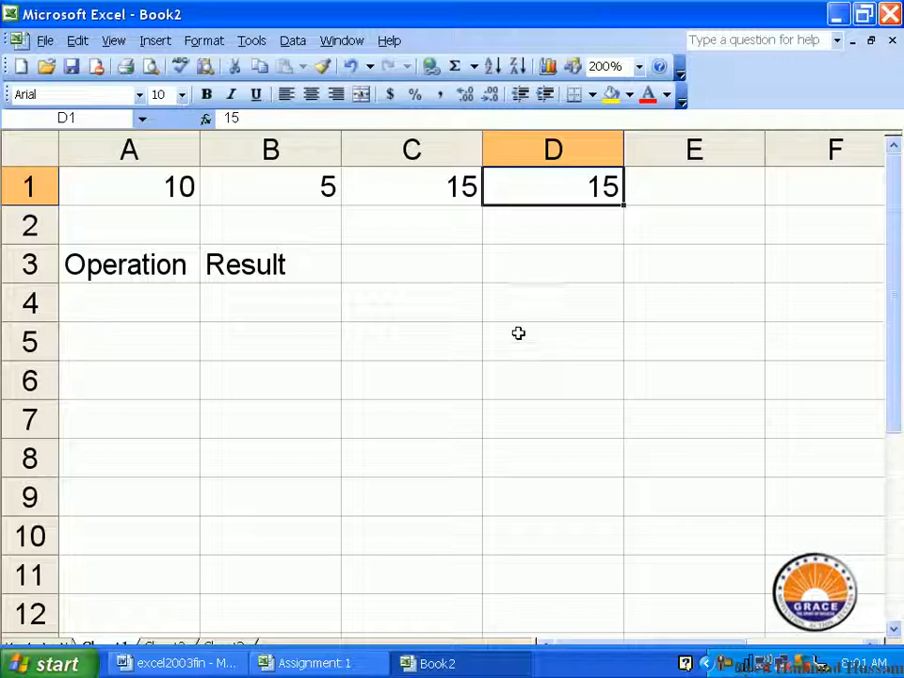
- Inspect the underlying contents of D1 and of C1 in edit mode, leaving both entries as they are
left_click(256, 120)
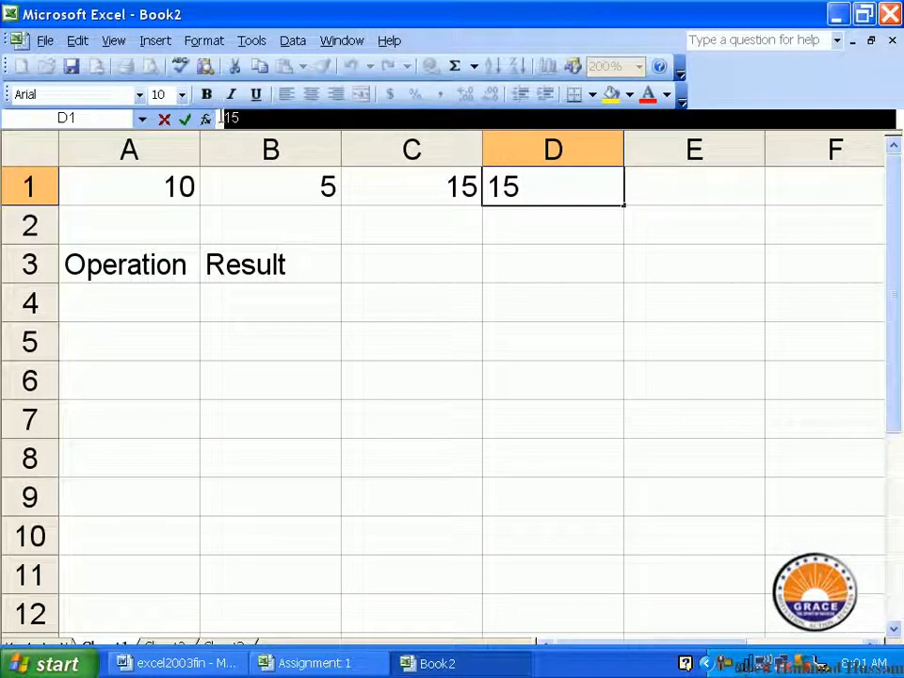
left_click(587, 188)
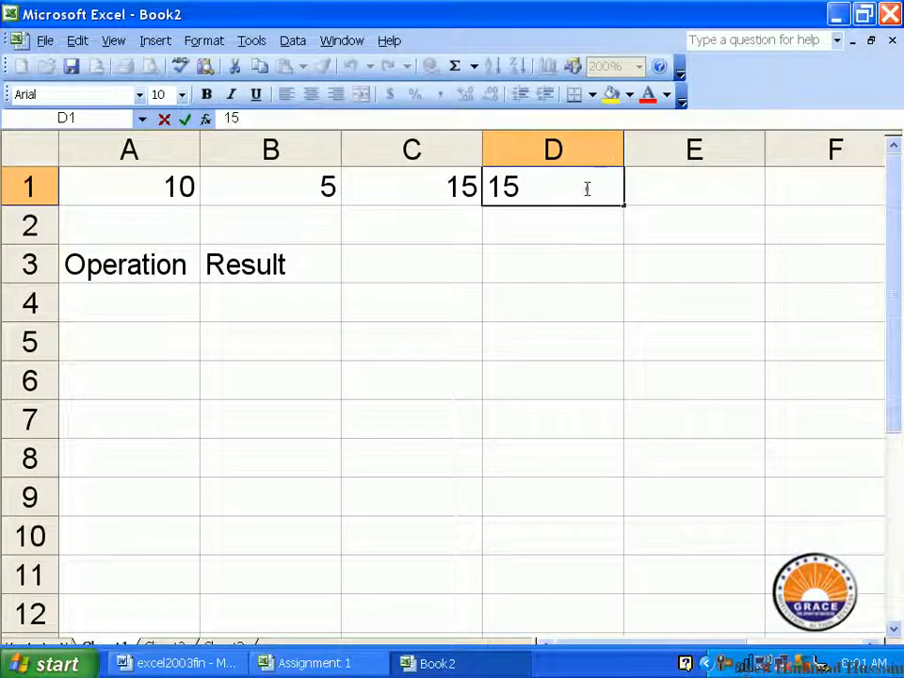
left_click(247, 120)
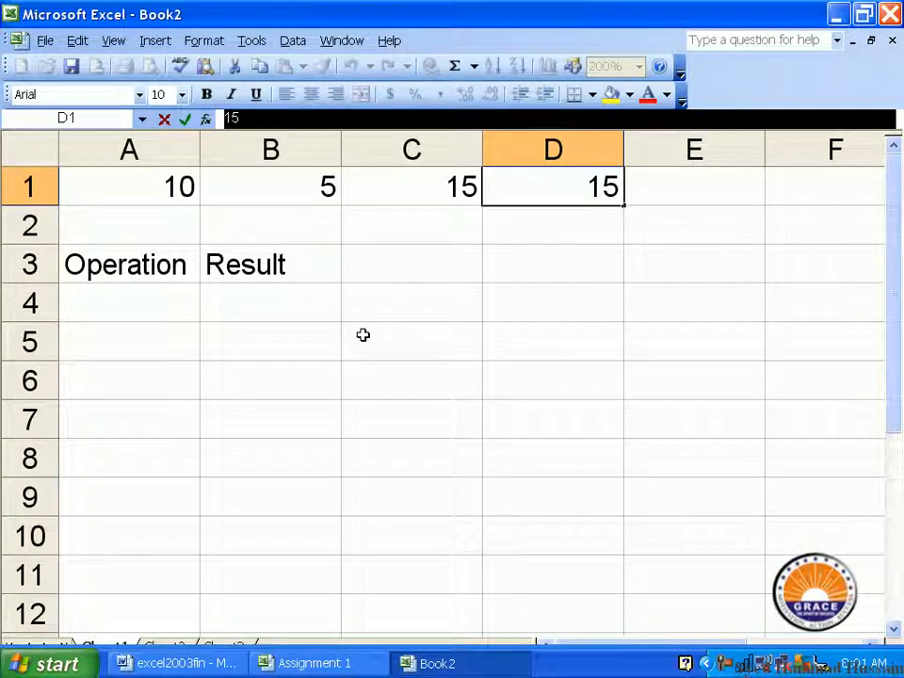
left_click(452, 197)
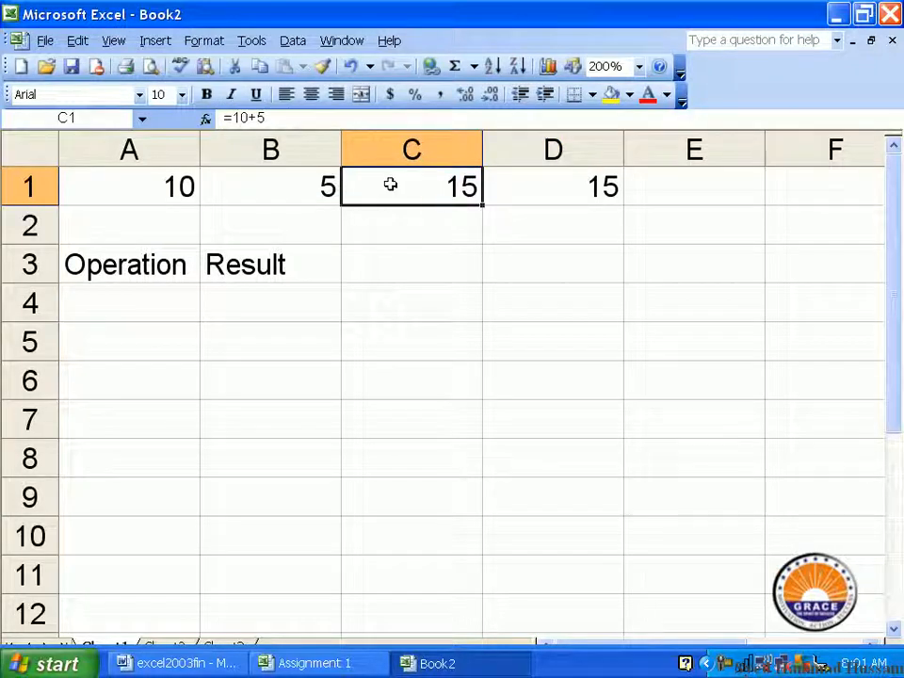
left_click(288, 119)
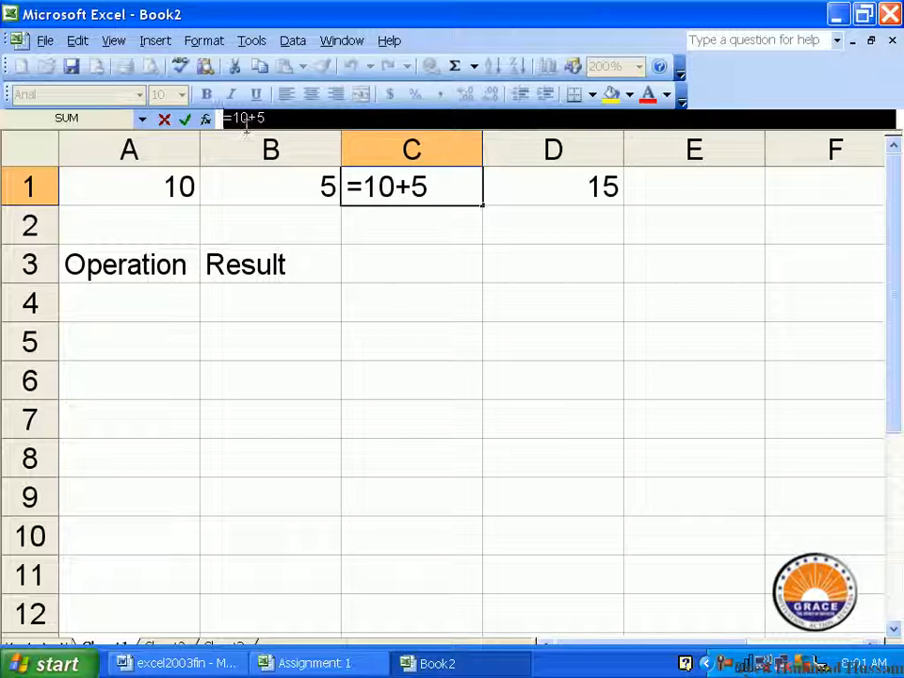
left_click(407, 218)
key("Escape")
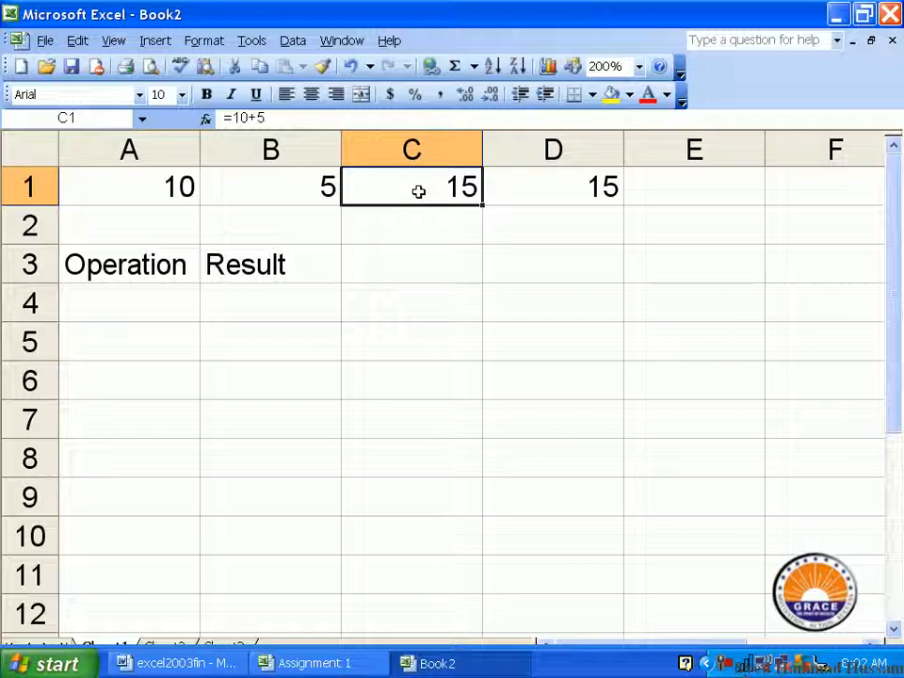
- Clear the plain number from cell D1
left_click(537, 189)
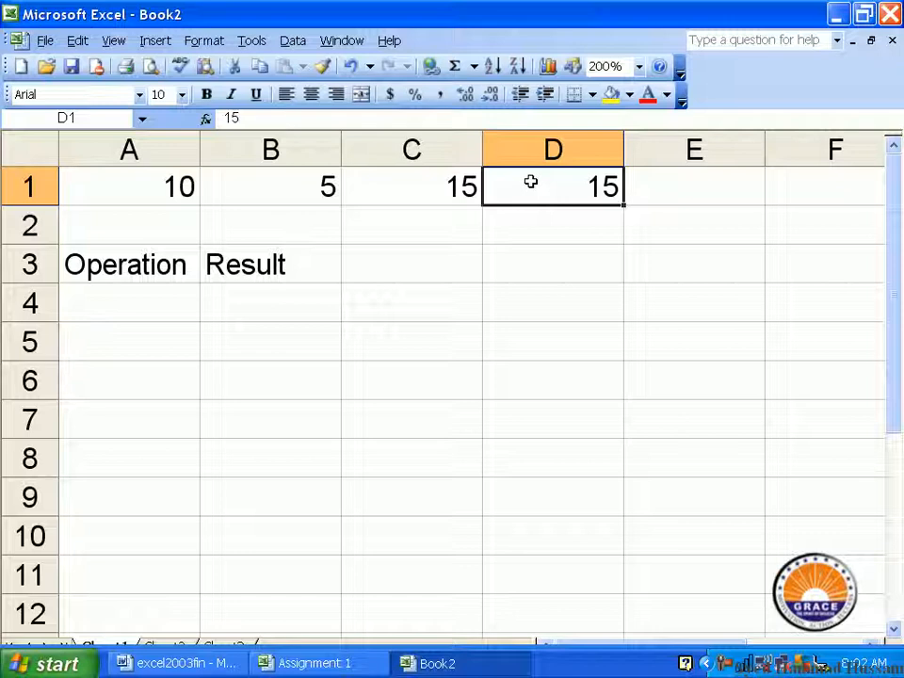
key("Delete")
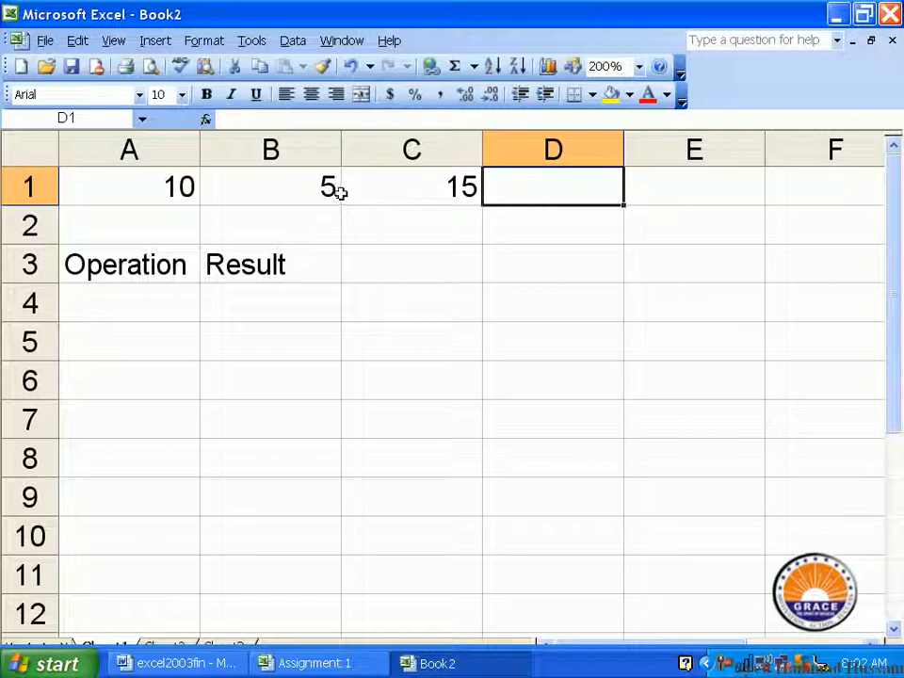
- Change the value in cell A1 to 15 while C1 keeps its constant-based formula
left_click(425, 189)
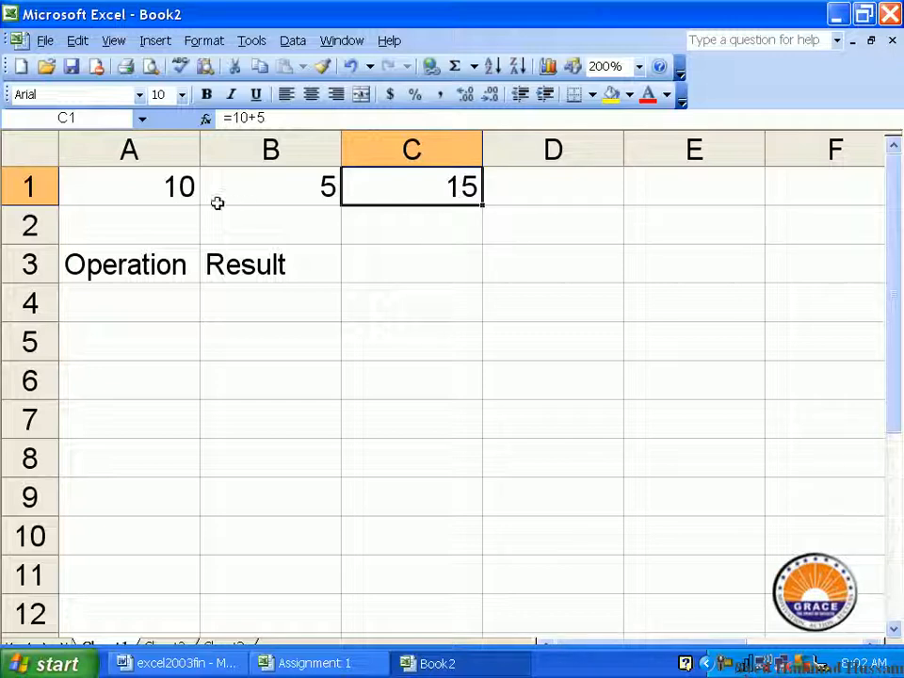
left_click(170, 186)
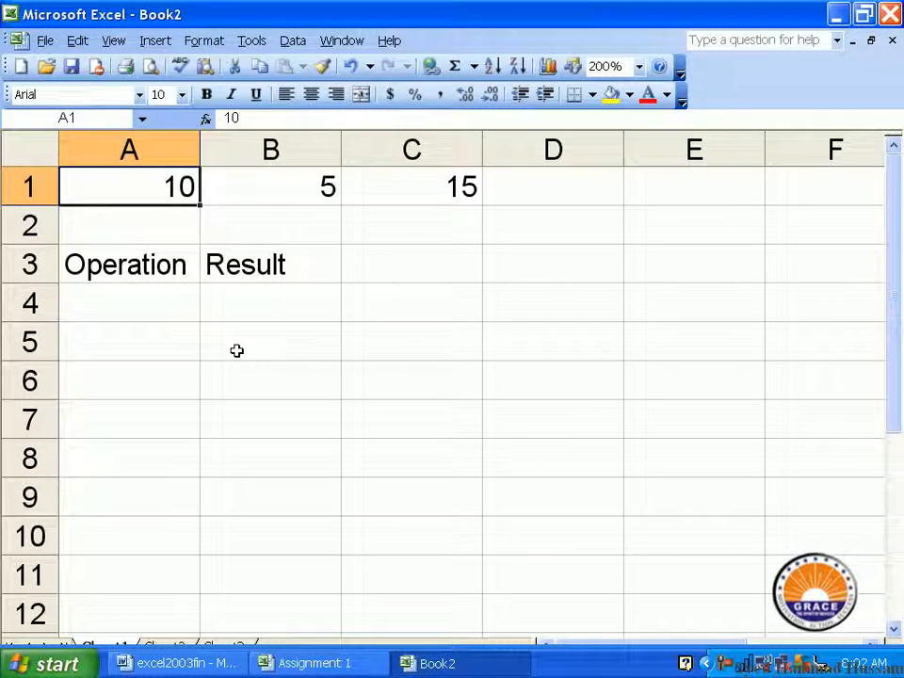
type("15")
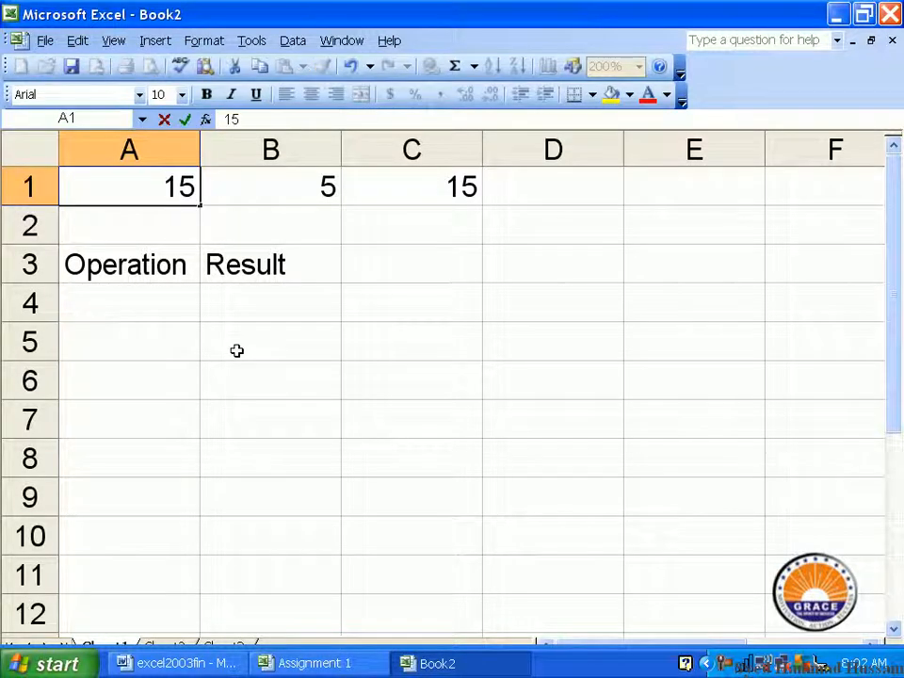
key("Return")
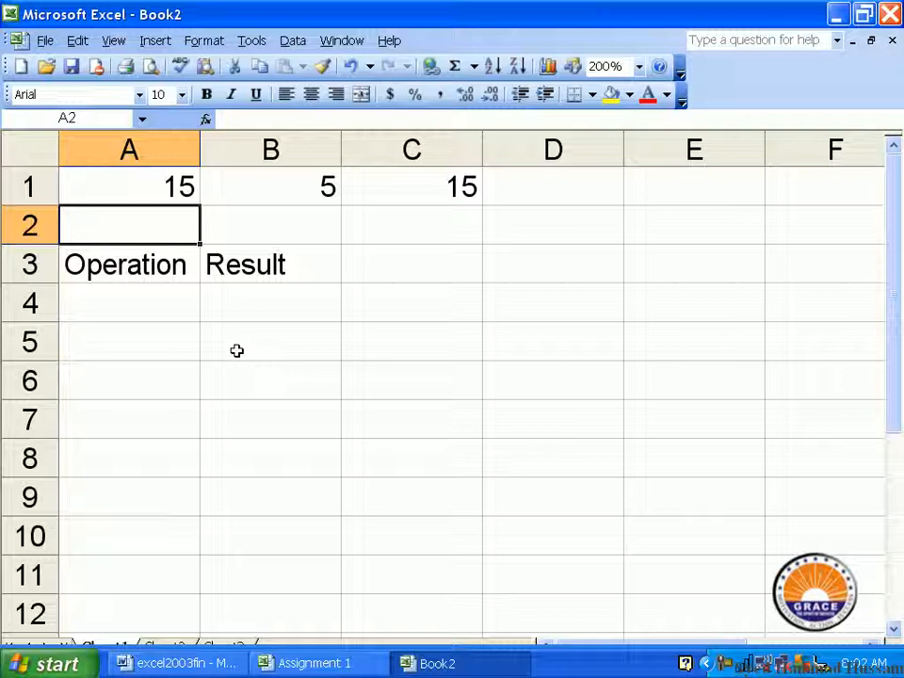
- Edit the first constant in C1's formula by hand so that it reads =15+5
left_click(418, 189)
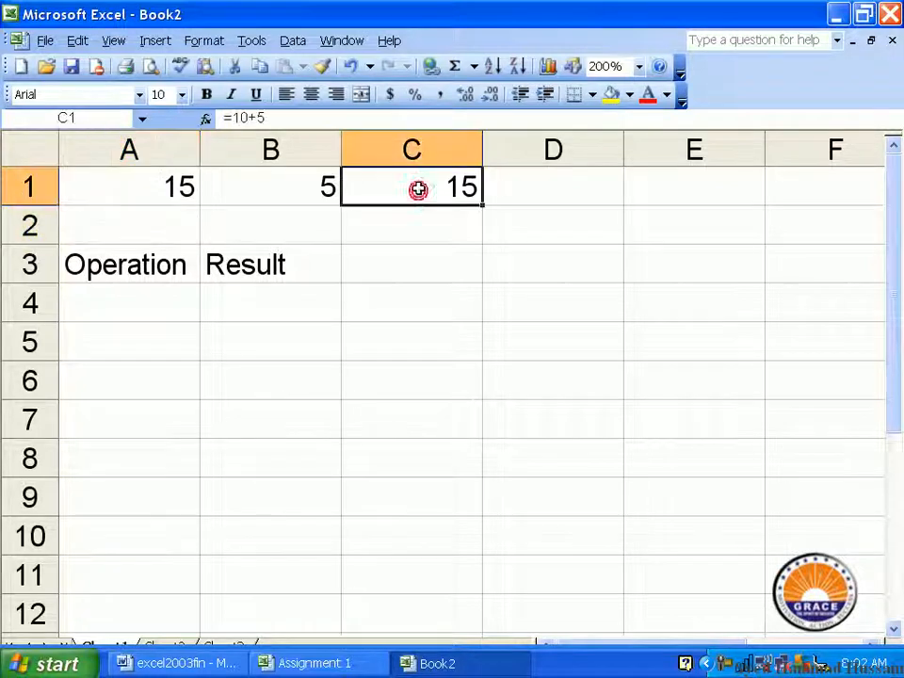
double_click(418, 188)
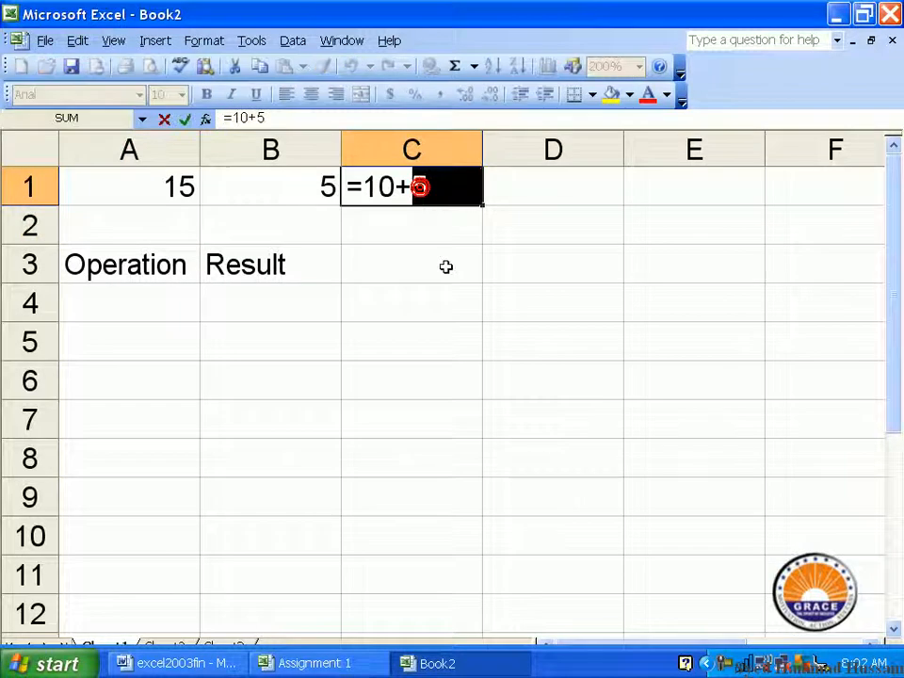
left_click(444, 186)
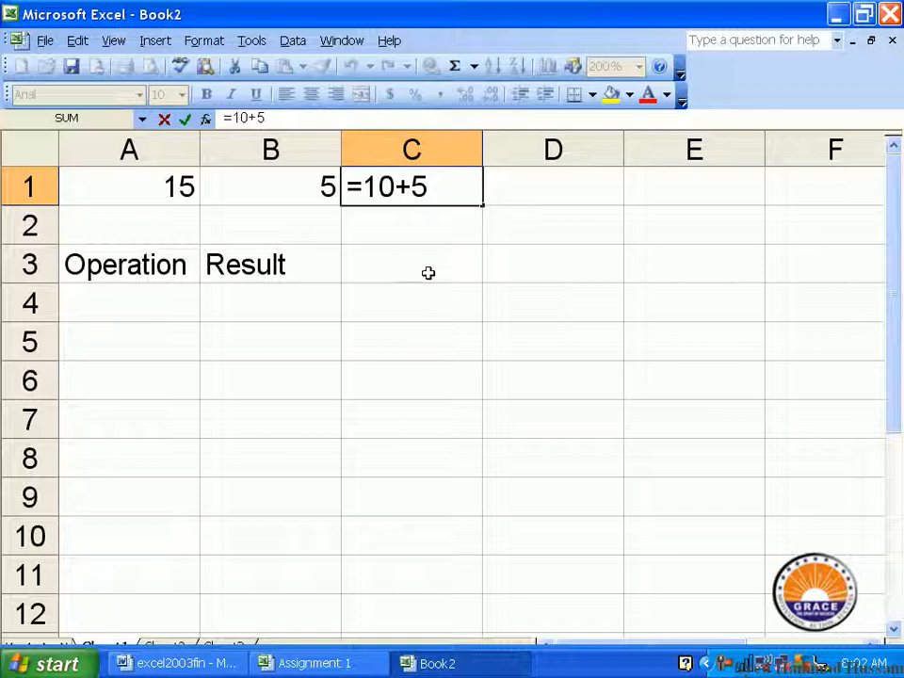
left_click_drag(396, 185, 370, 182)
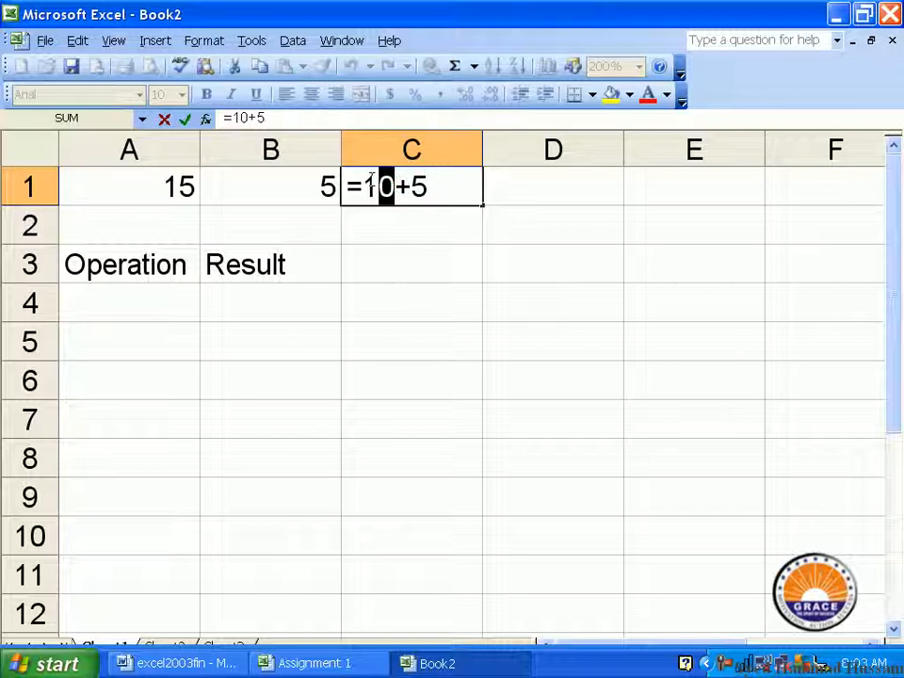
type("5")
key("Return")
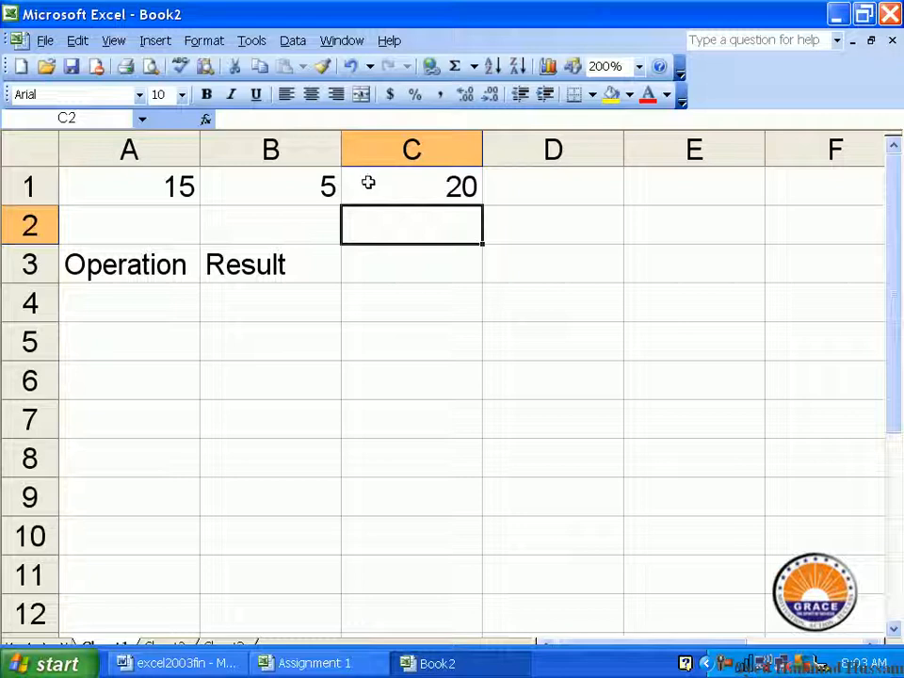
- Replace the constant formula in C1 with the cell-reference formula =a1+b1
left_click(367, 179)
type("=")
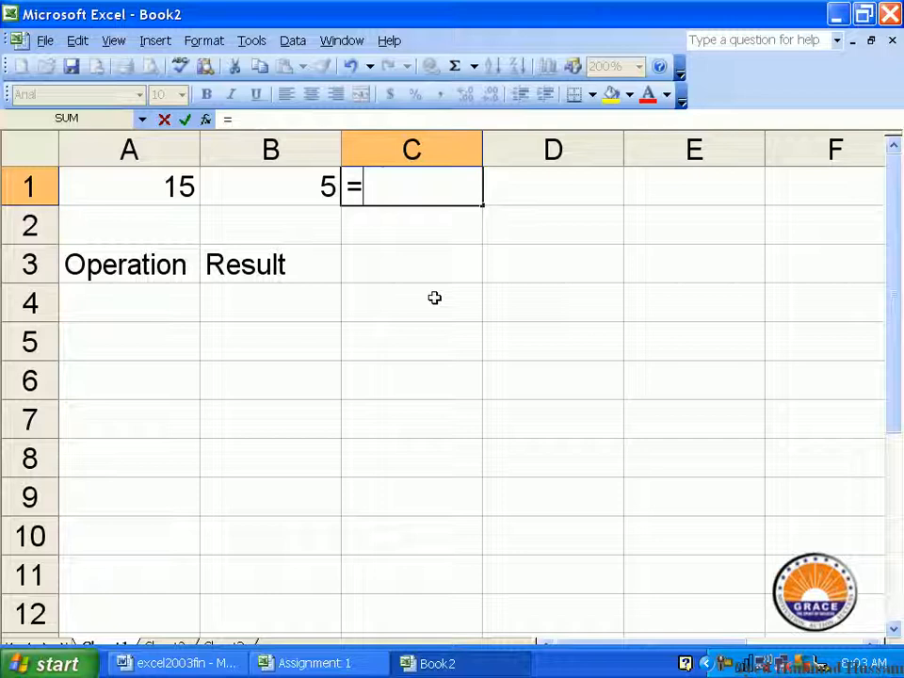
type("a1")
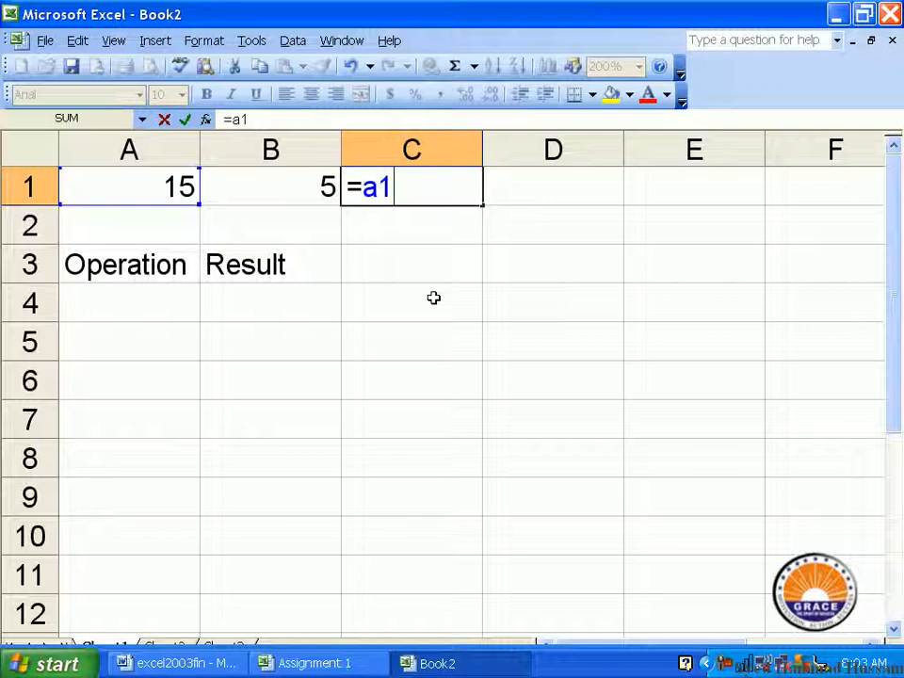
type("+b1")
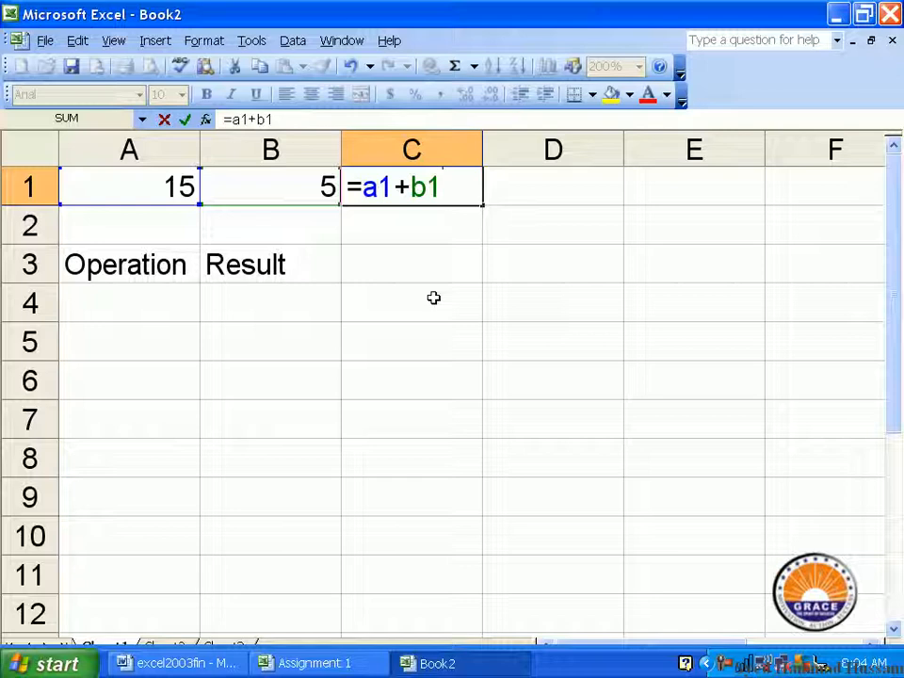
key("Return")
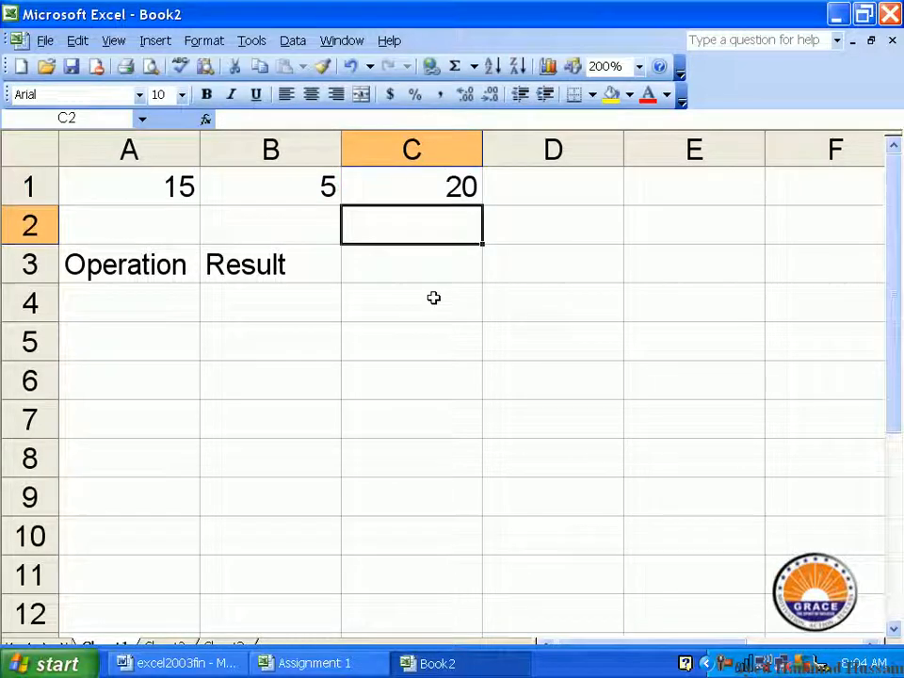
- Set A1 to 10 and B1 to 678 to test the cell-reference formula in C1
left_click(132, 192)
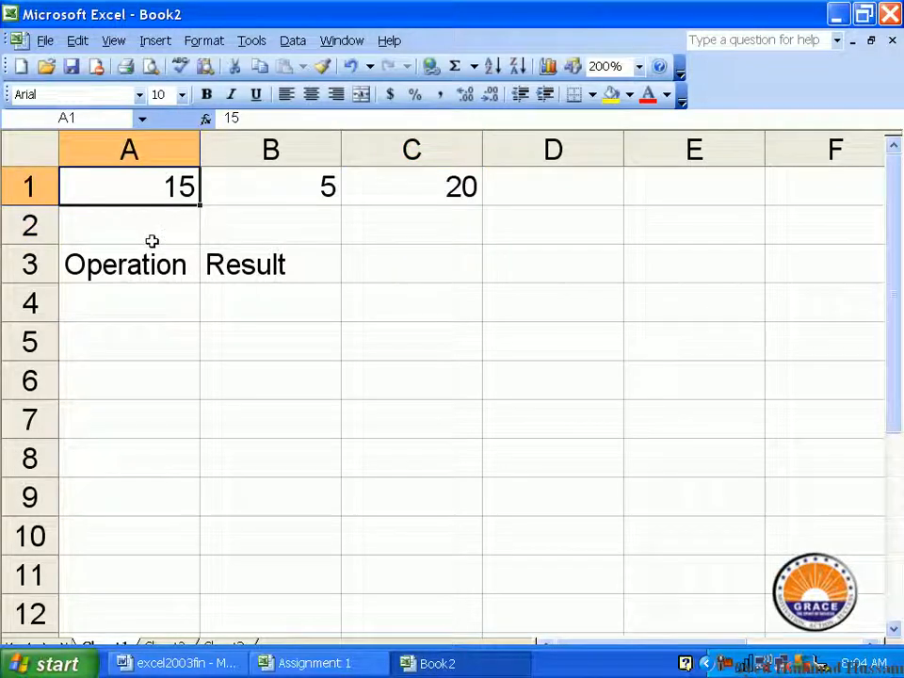
type("10")
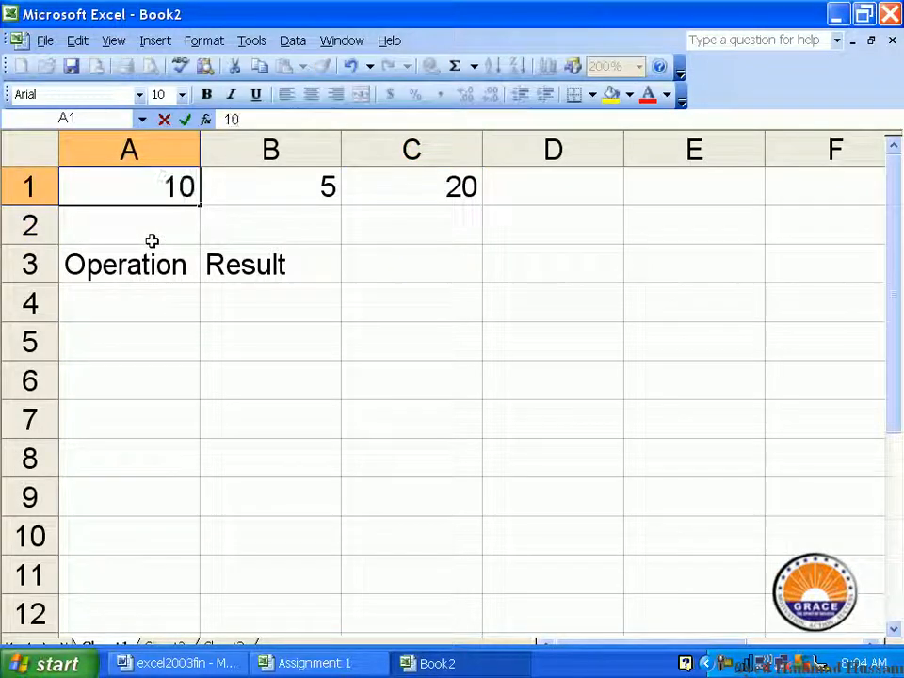
key("Tab")
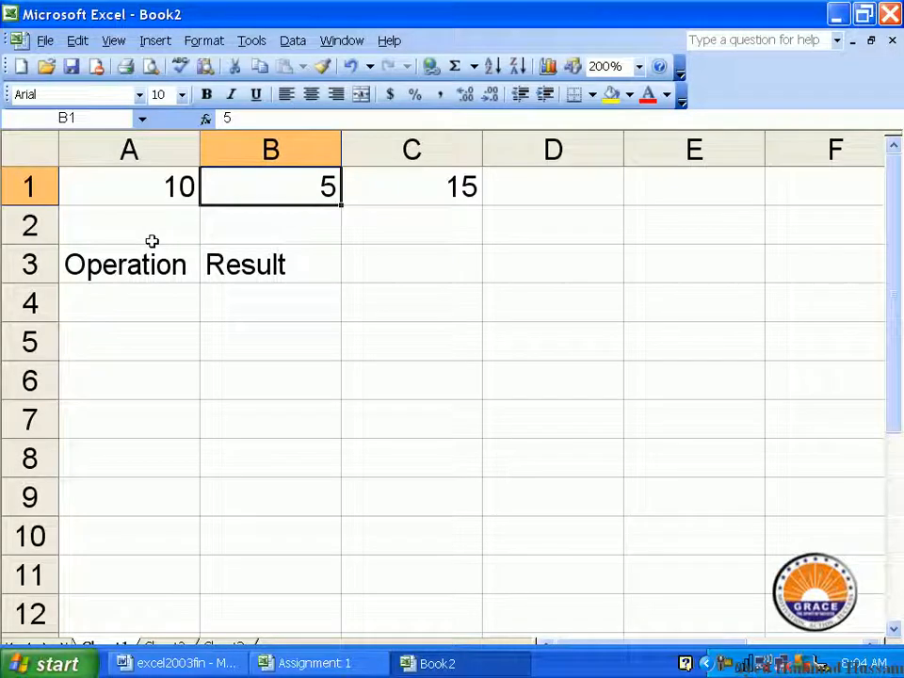
type("678")
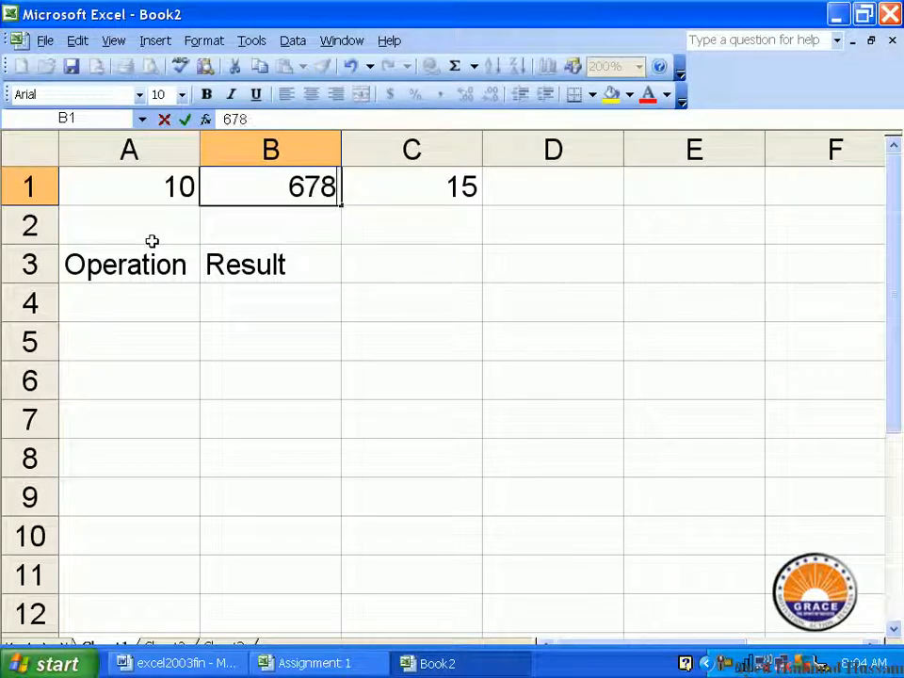
key("Tab")
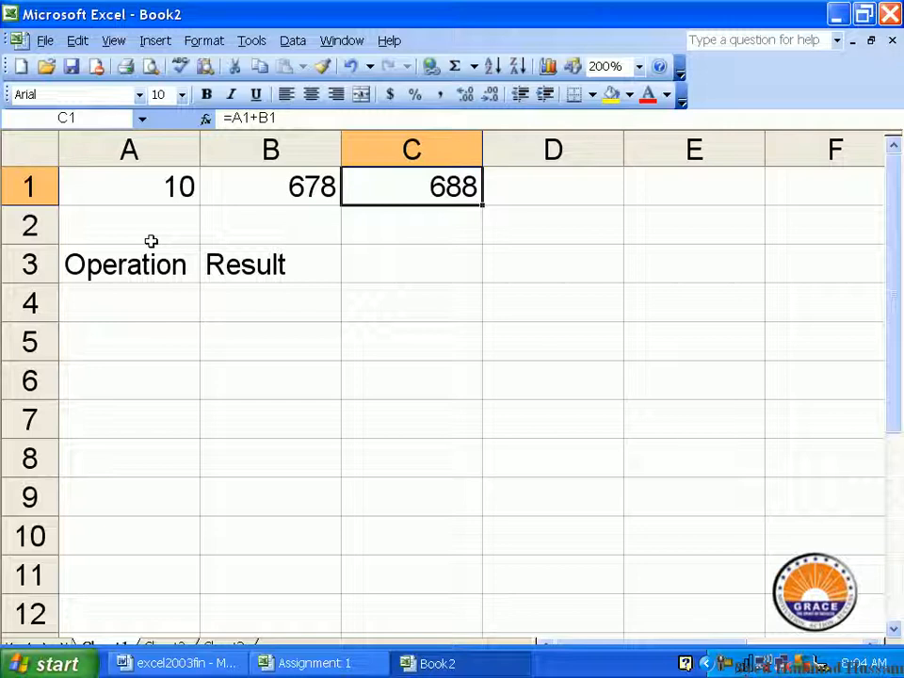
- Clear the formula from C1 and enter the text label a1+b1 in A4, under Operation
key("Delete")
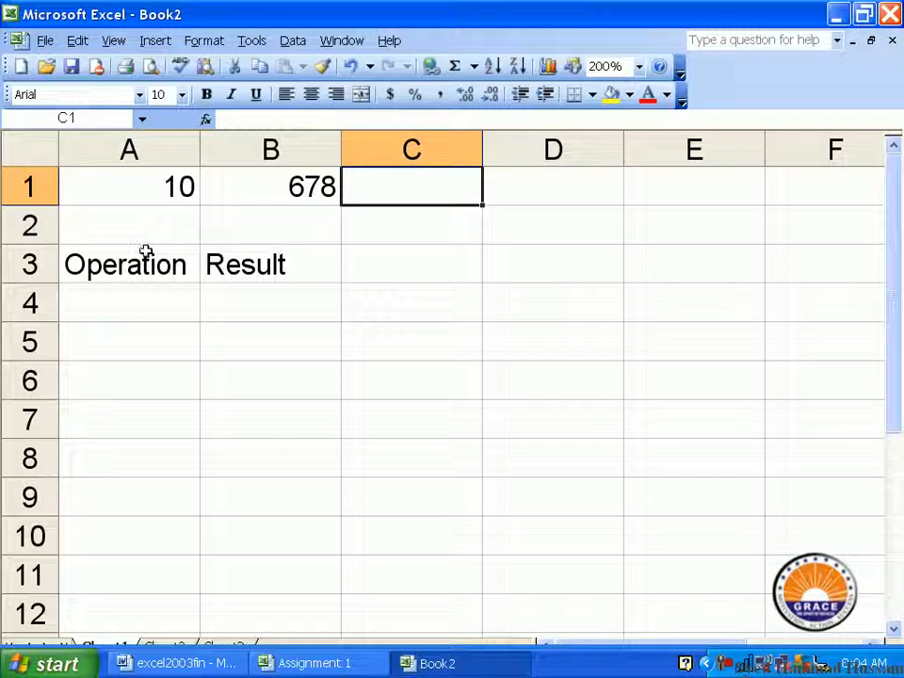
left_click(161, 311)
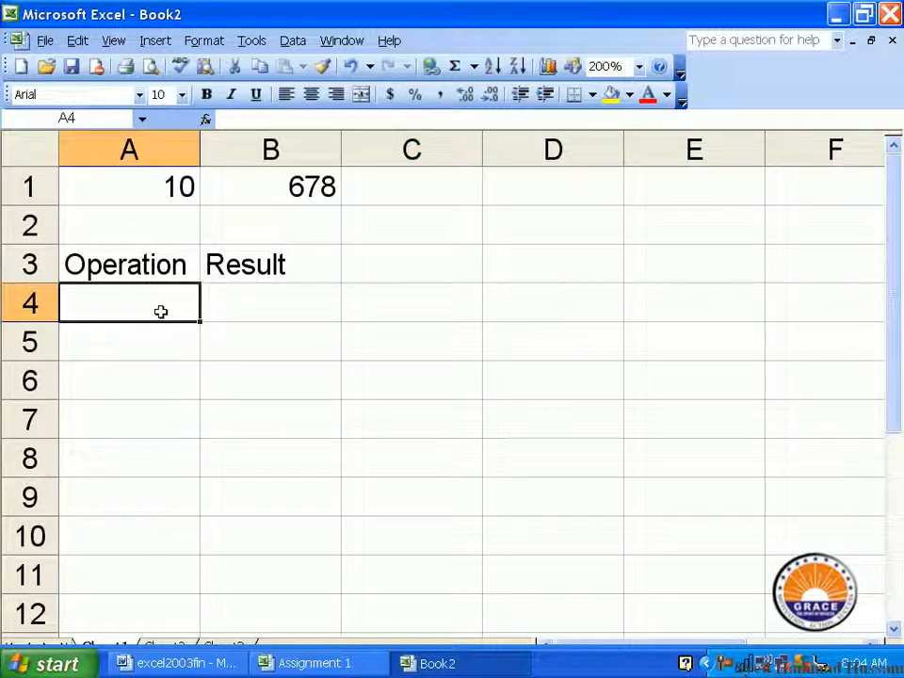
type("a1")
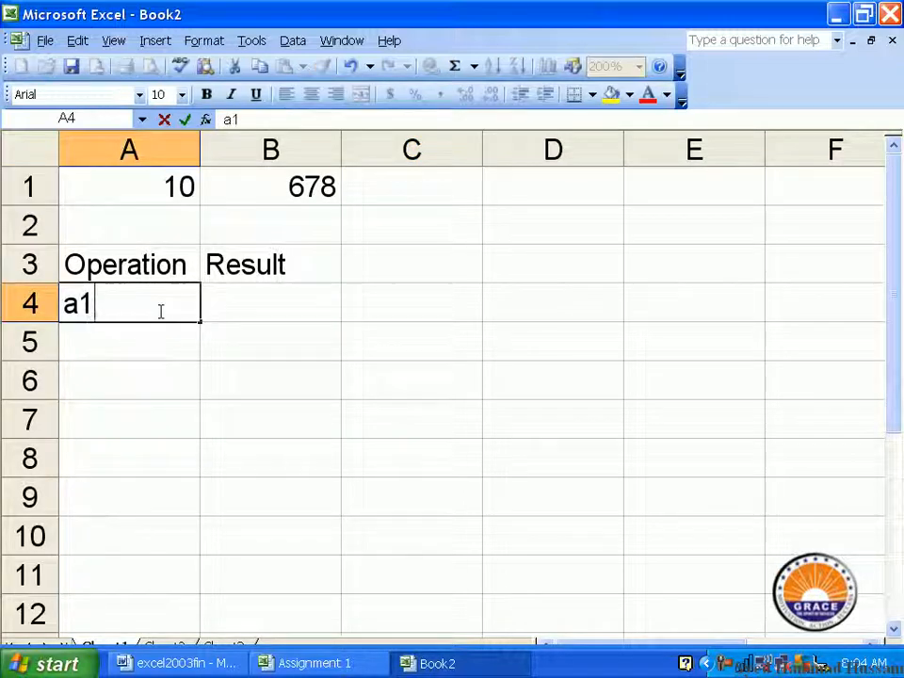
type("+b1")
key("Tab")
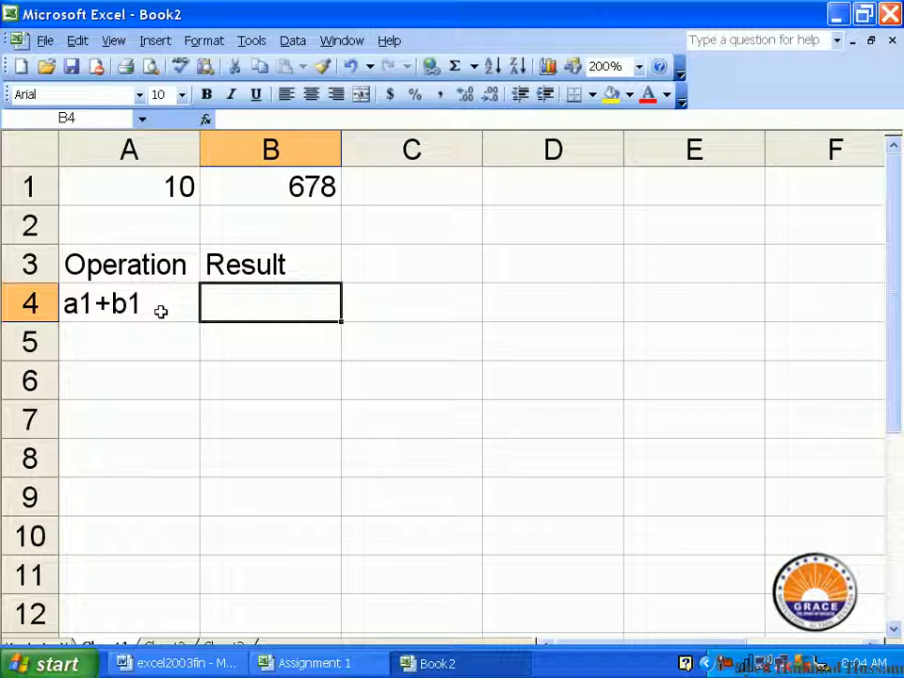
- Enter the formula =a1+b1 in B4, under the Result heading
type("=")
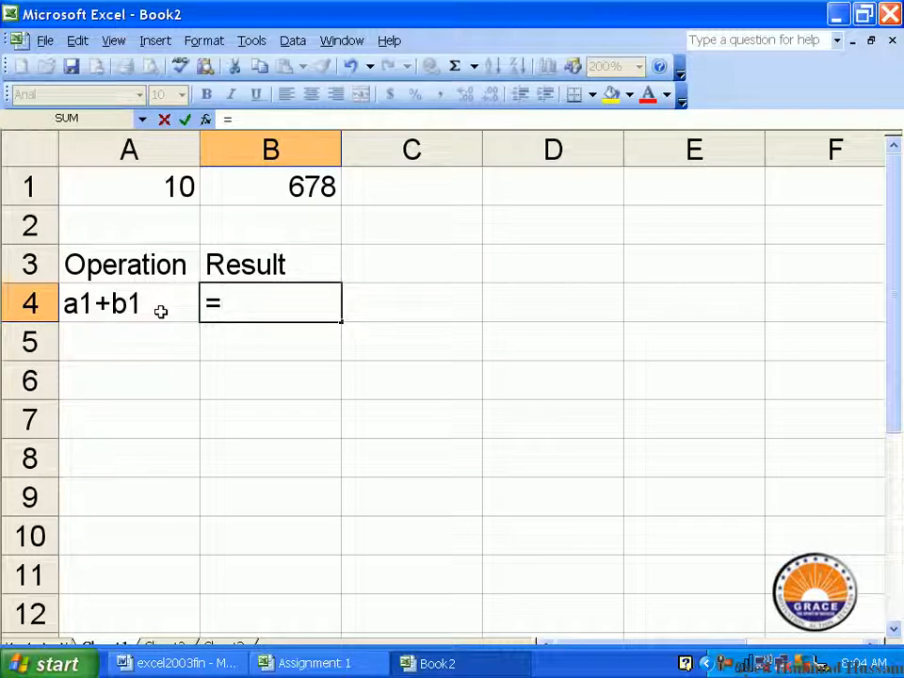
type("a1")
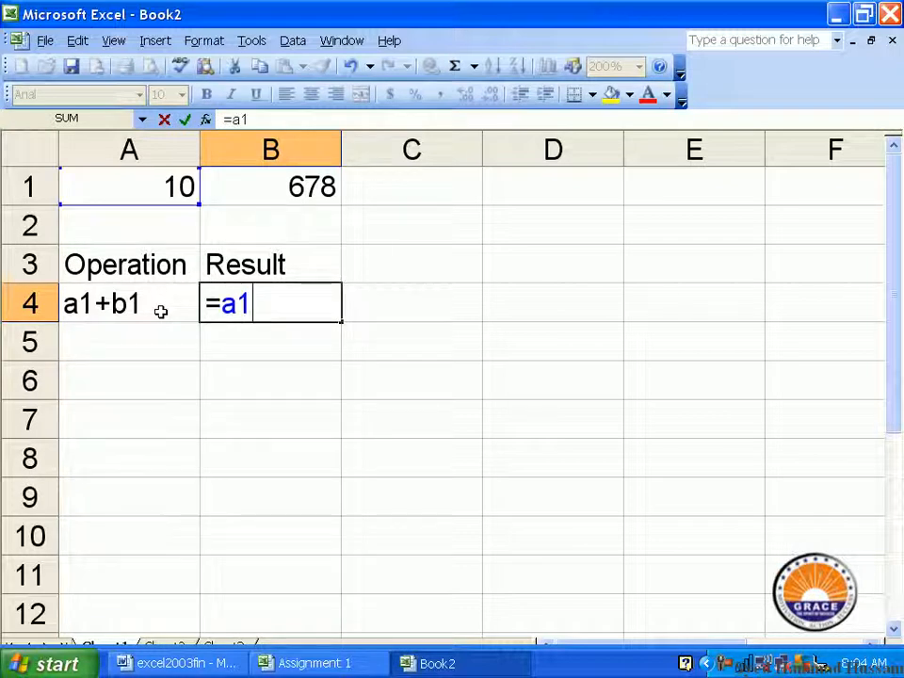
type("+b1")
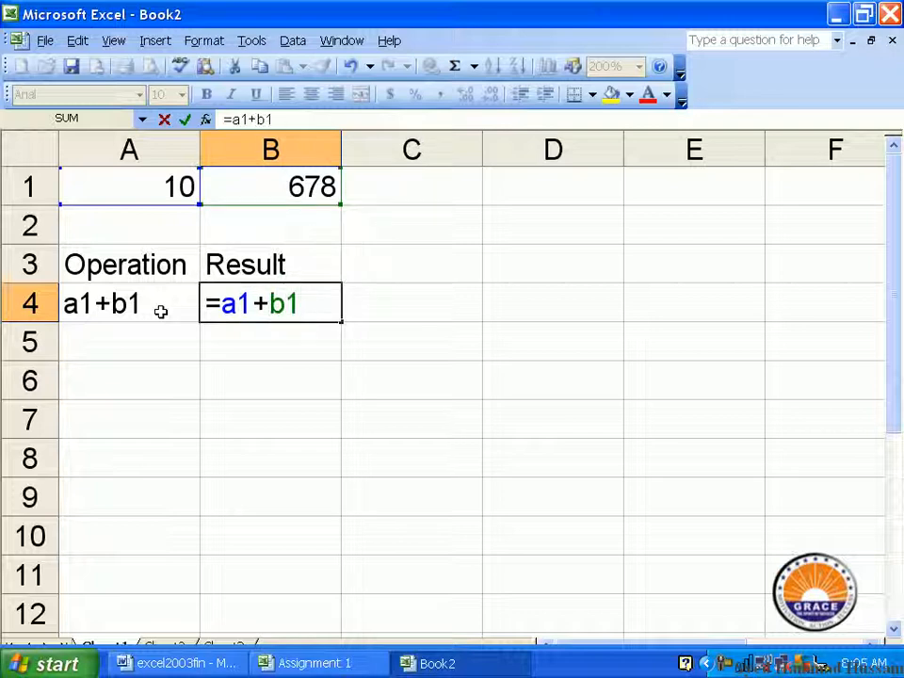
key("Return")
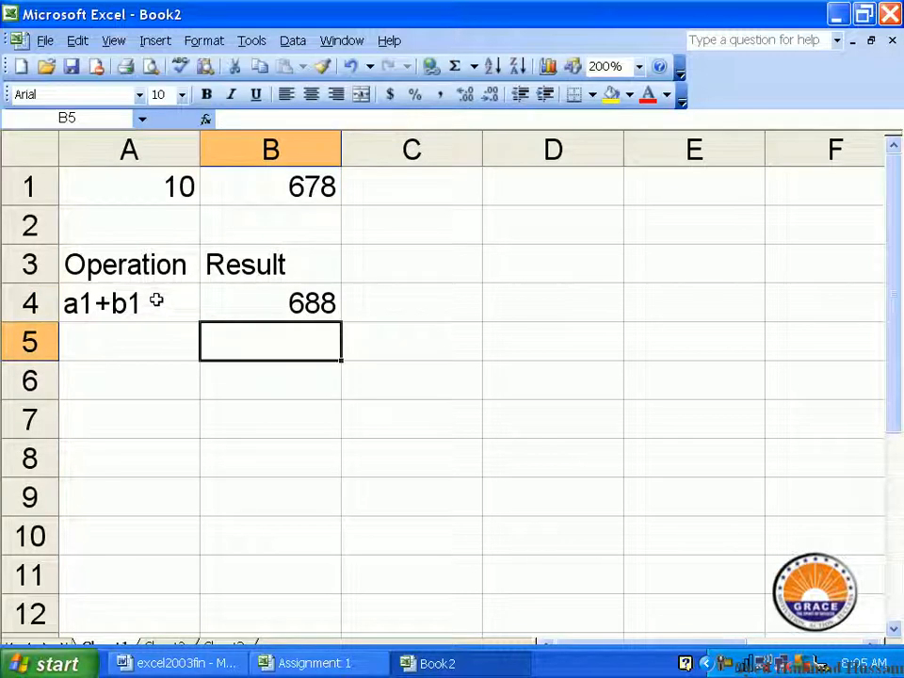
- Set the value in cell B1 to 5
left_click(290, 184)
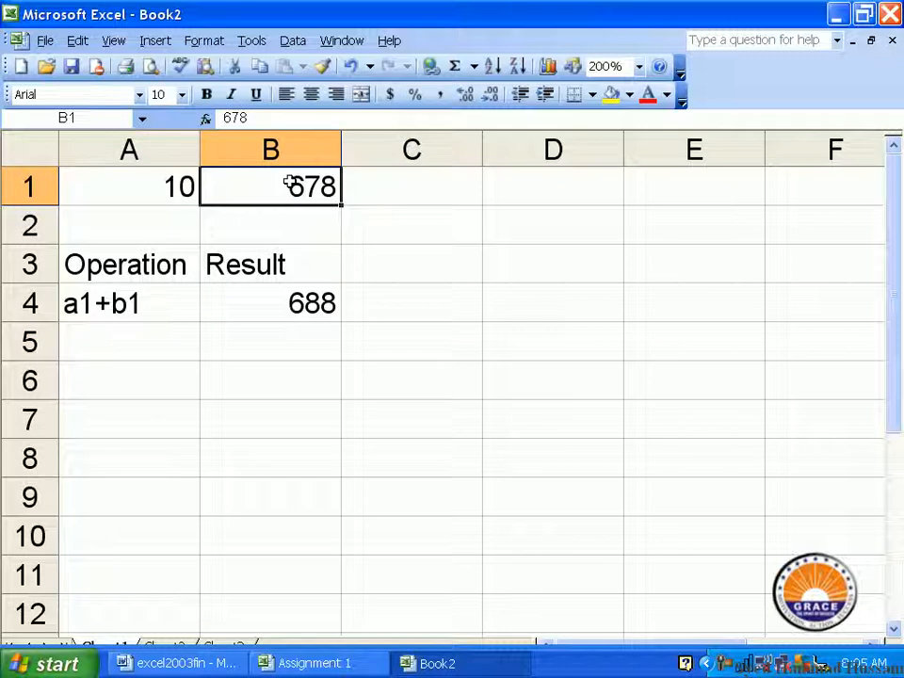
type("5")
key("Return")
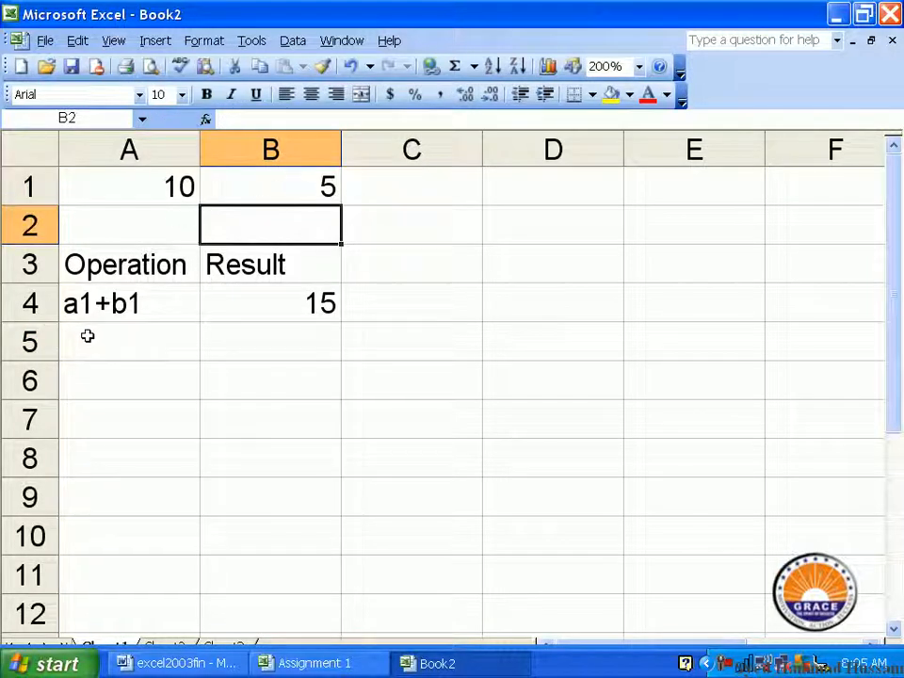
- Copy the a1+b1 label from A4 into cells A5, A6 and A7
left_click(171, 305)
right_click(172, 305)
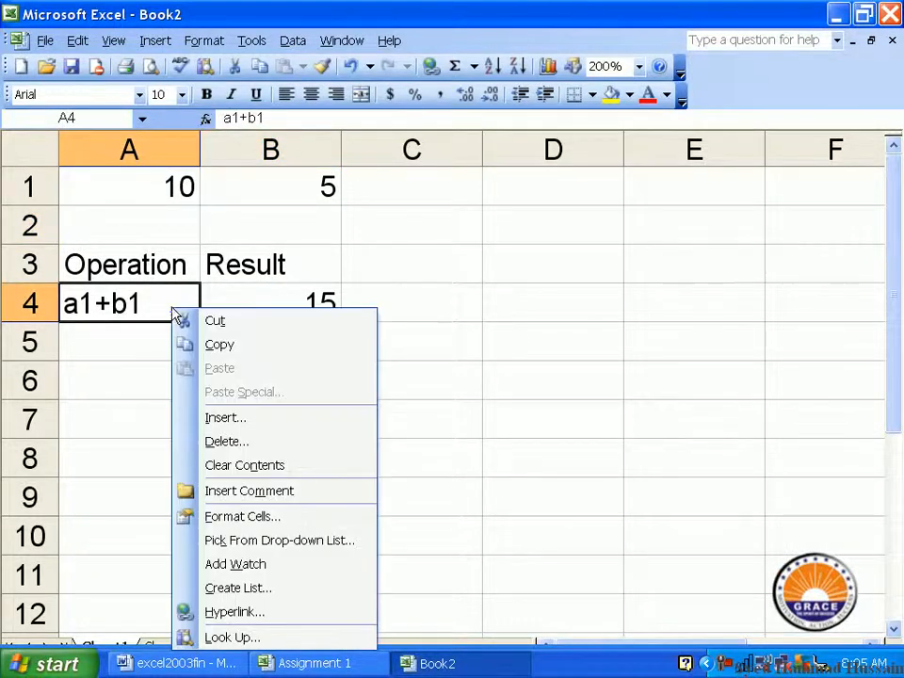
left_click(224, 345)
left_click(117, 344)
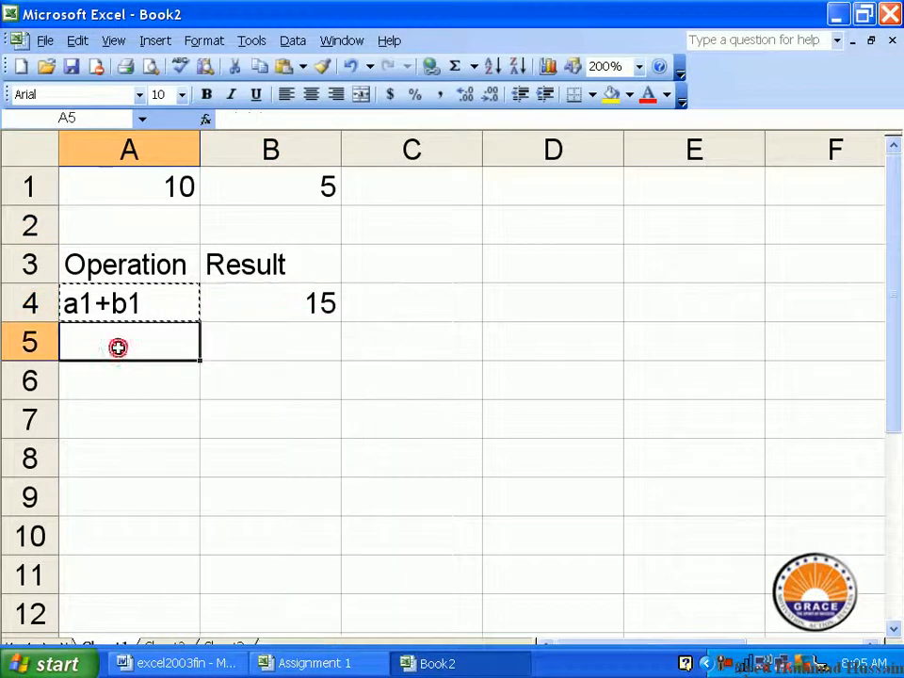
right_click(118, 348)
left_click(197, 66)
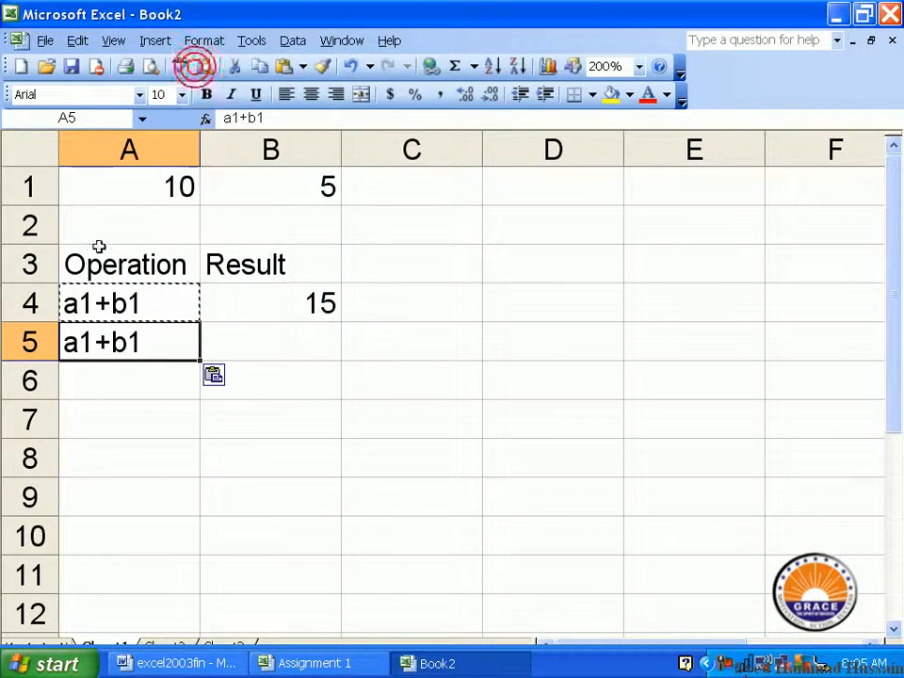
left_click(153, 380)
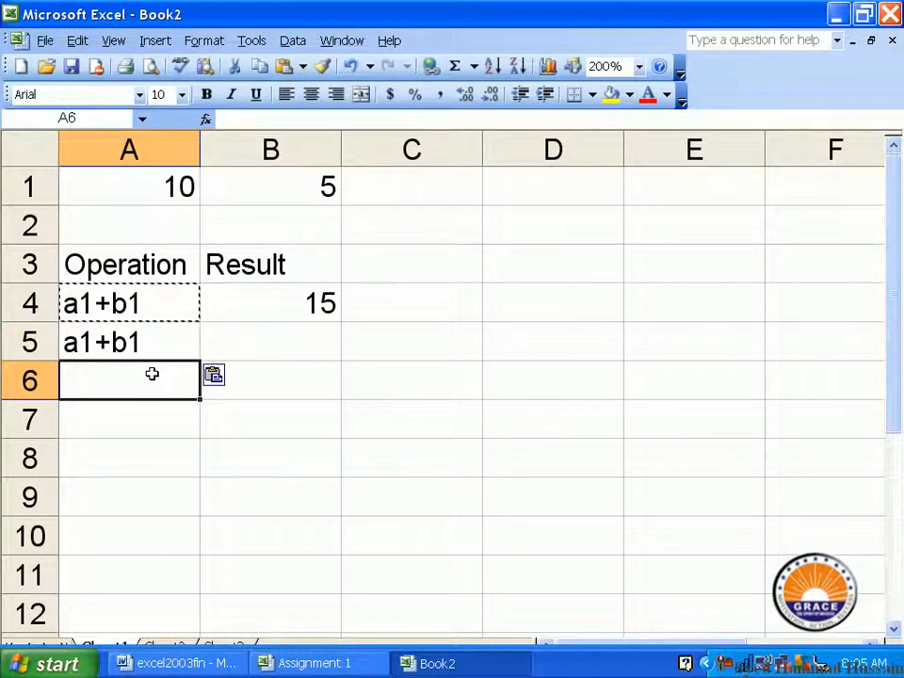
key("ctrl+v")
left_click(171, 424)
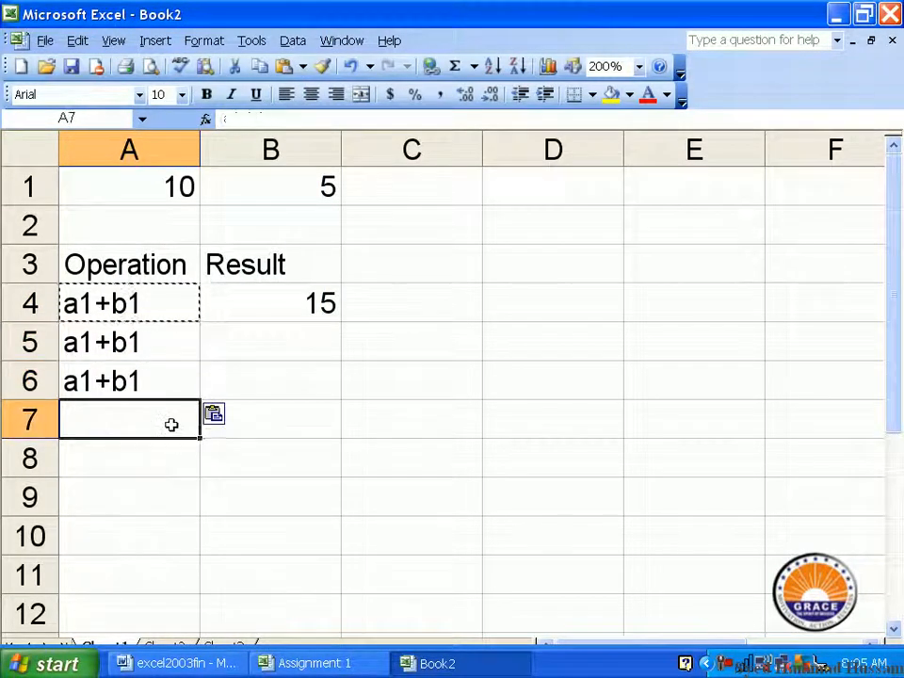
- Change the label in A5 to a1-b1 by replacing its plus sign with a minus sign
double_click(99, 342)
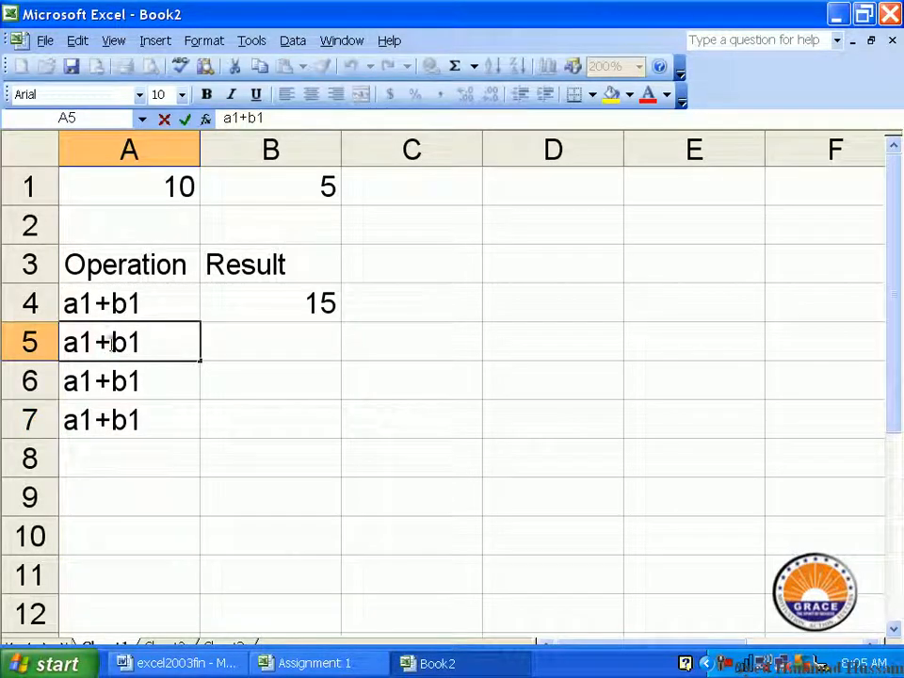
left_click_drag(95, 343, 111, 344)
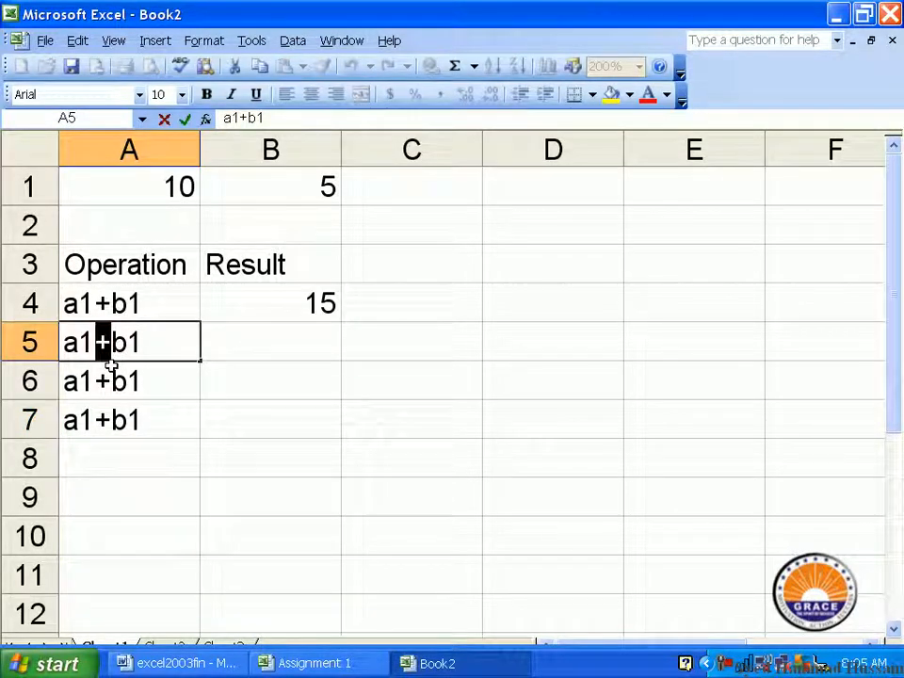
type("-")
key("Return")
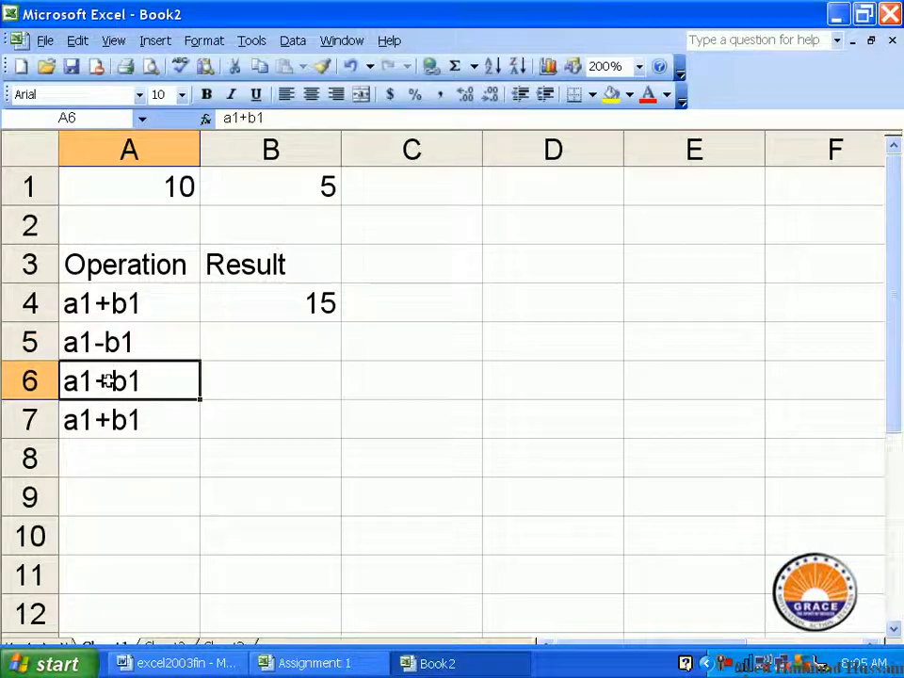
- Change the operation labels in A6 and A7 to a1*b1 and a1/b1
double_click(109, 386)
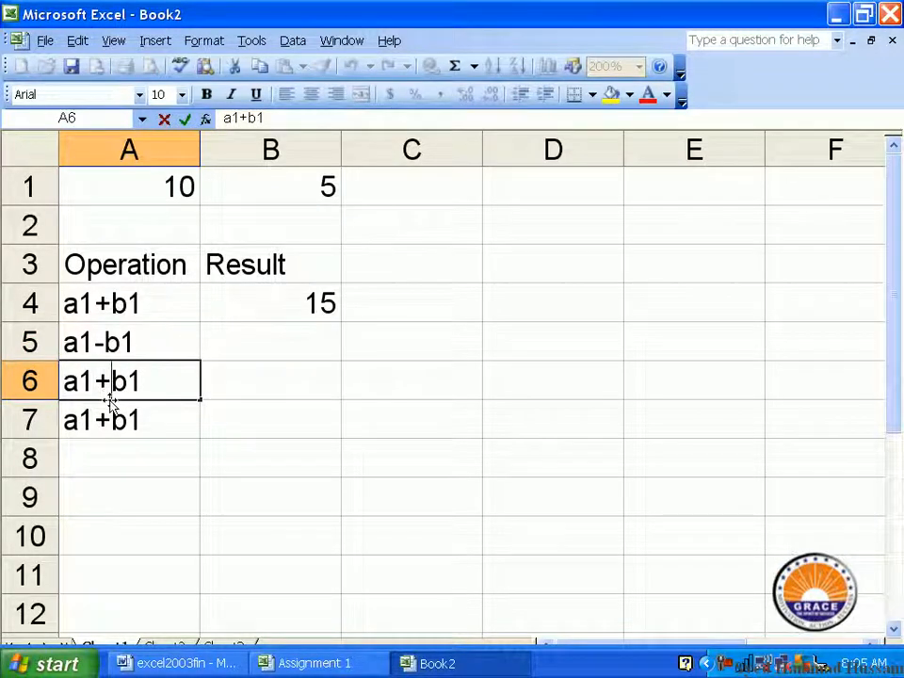
key("BackSpace")
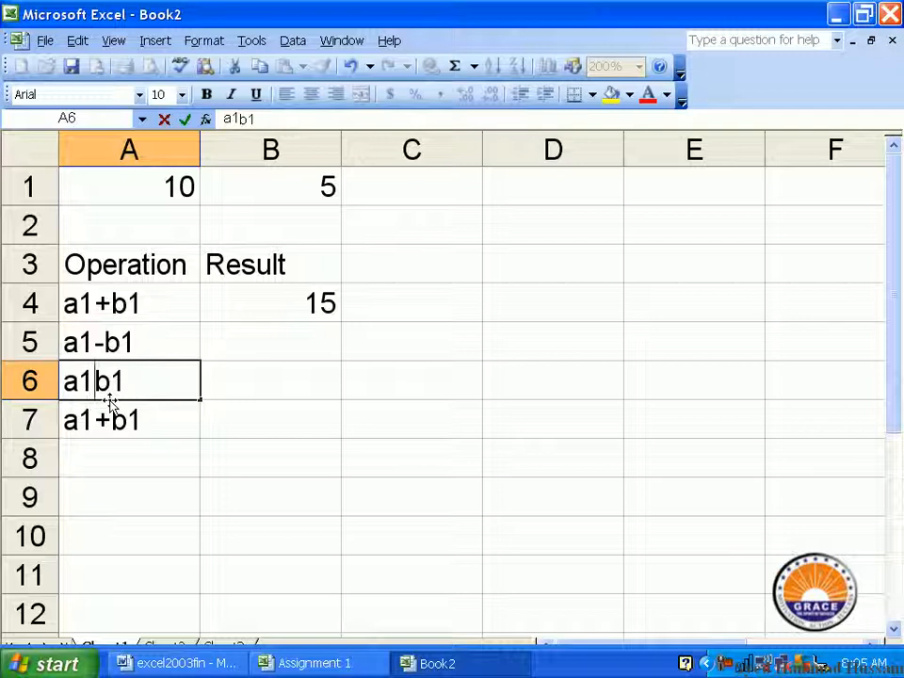
type("*")
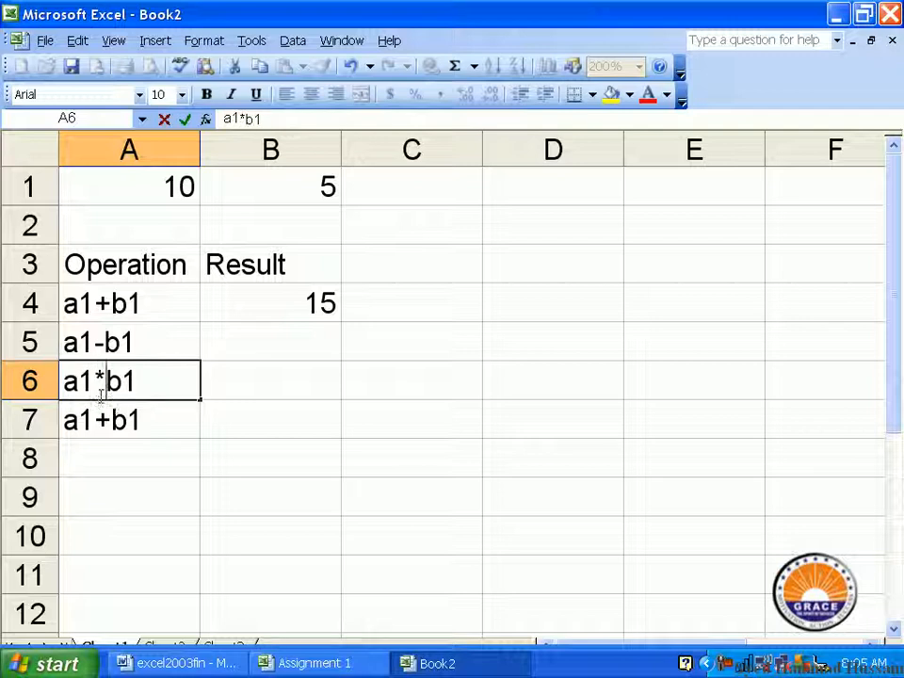
double_click(107, 420)
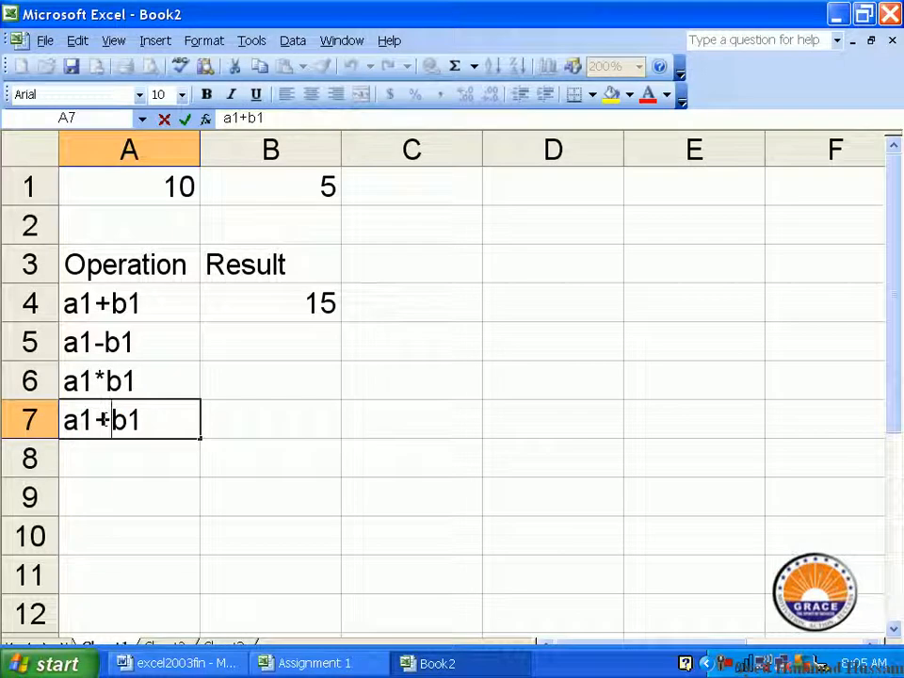
key("BackSpace")
type("/")
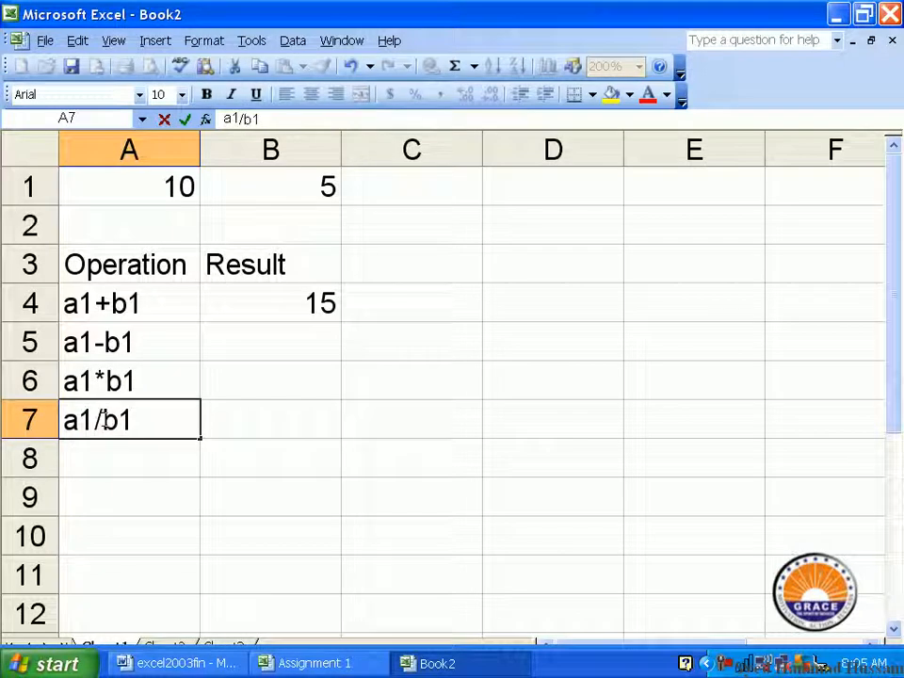
- Enter the formula =A1-B1 in B5, beside the a1-b1 label
left_click(235, 331)
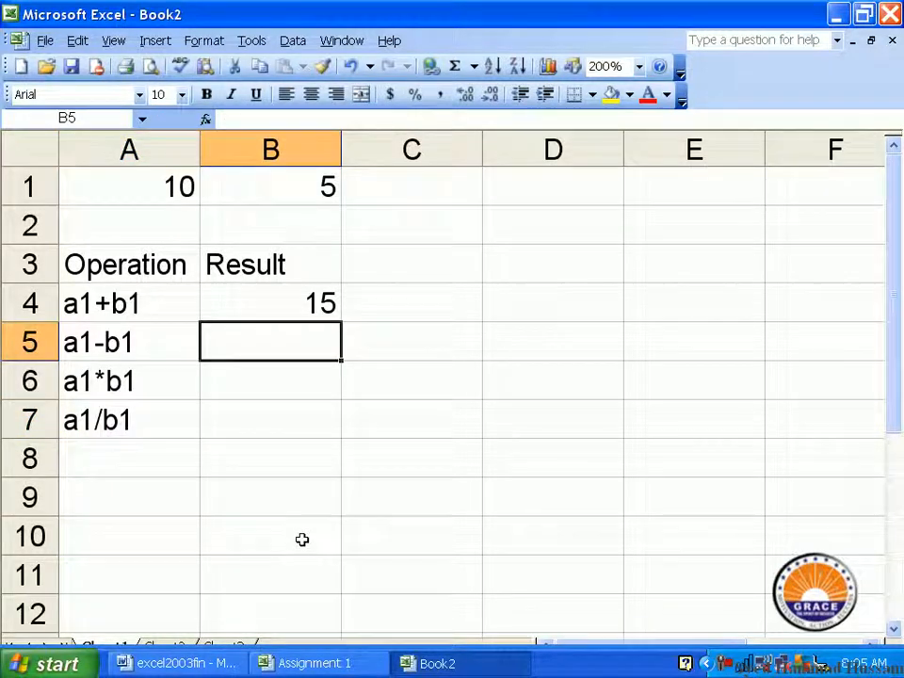
type("=")
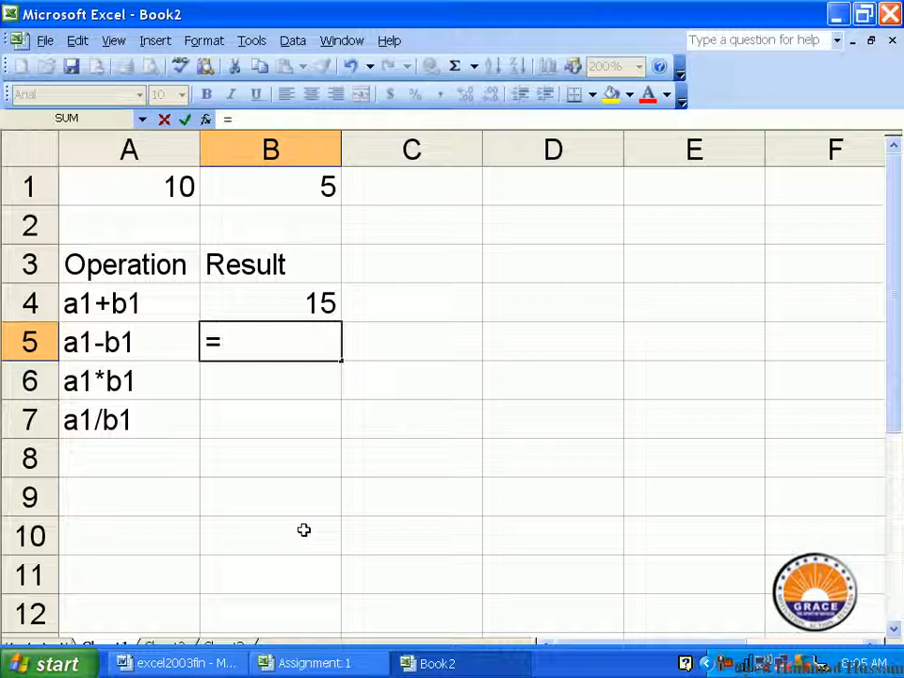
left_click(131, 196)
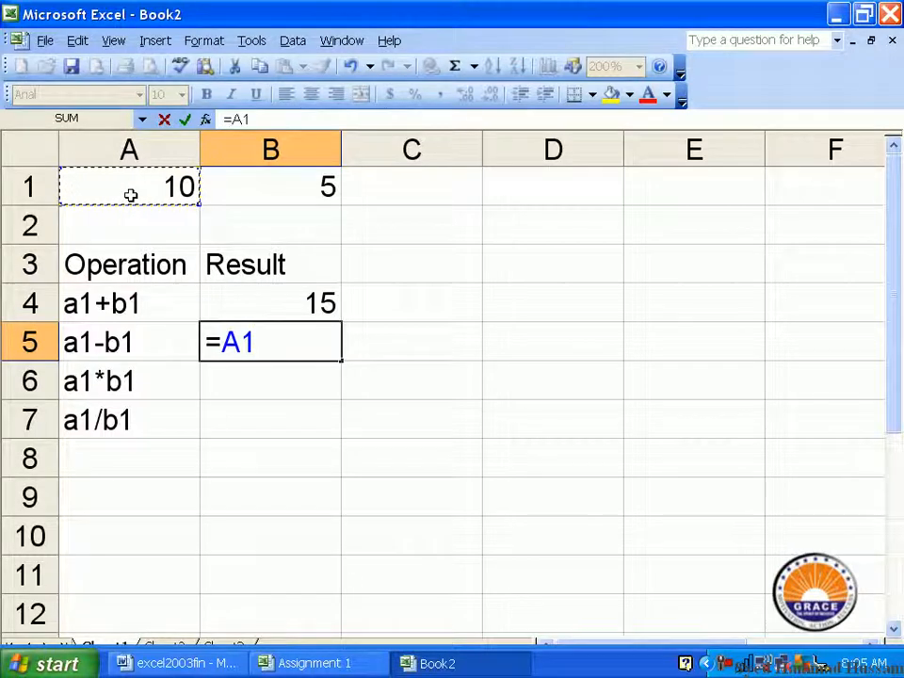
type("+")
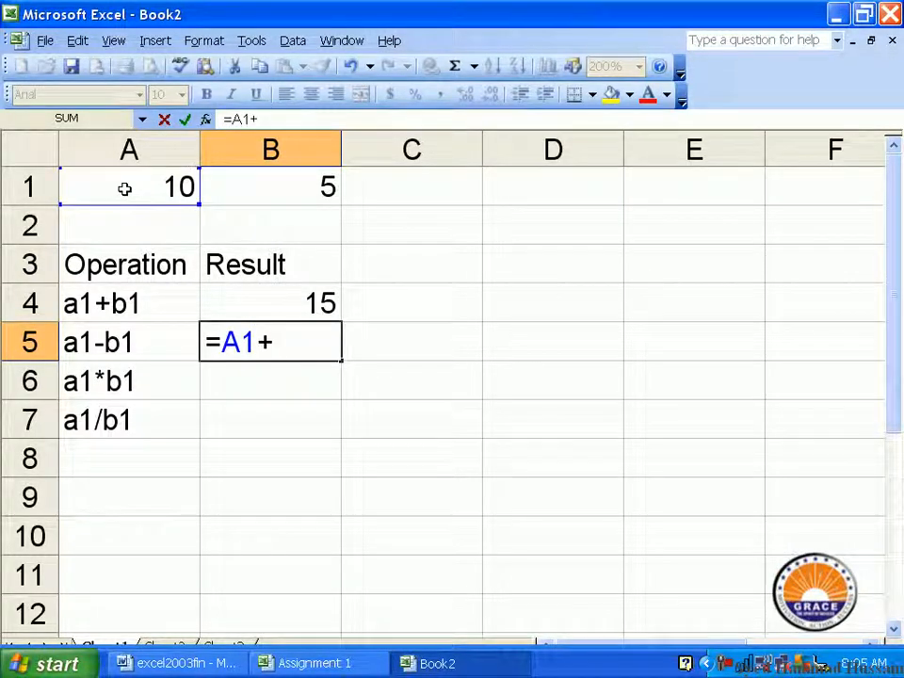
left_click(276, 190)
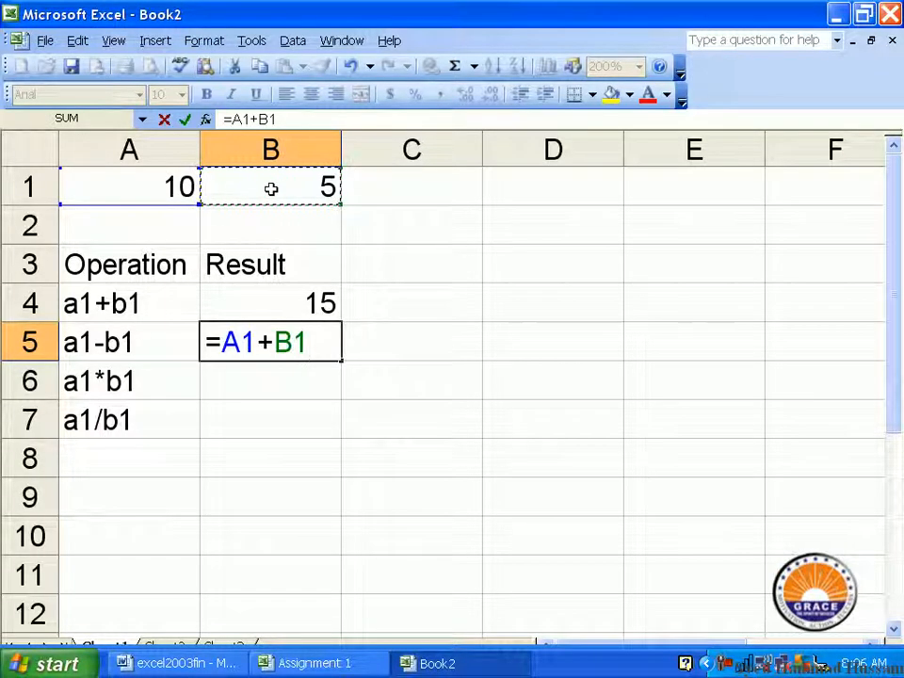
double_click(267, 342)
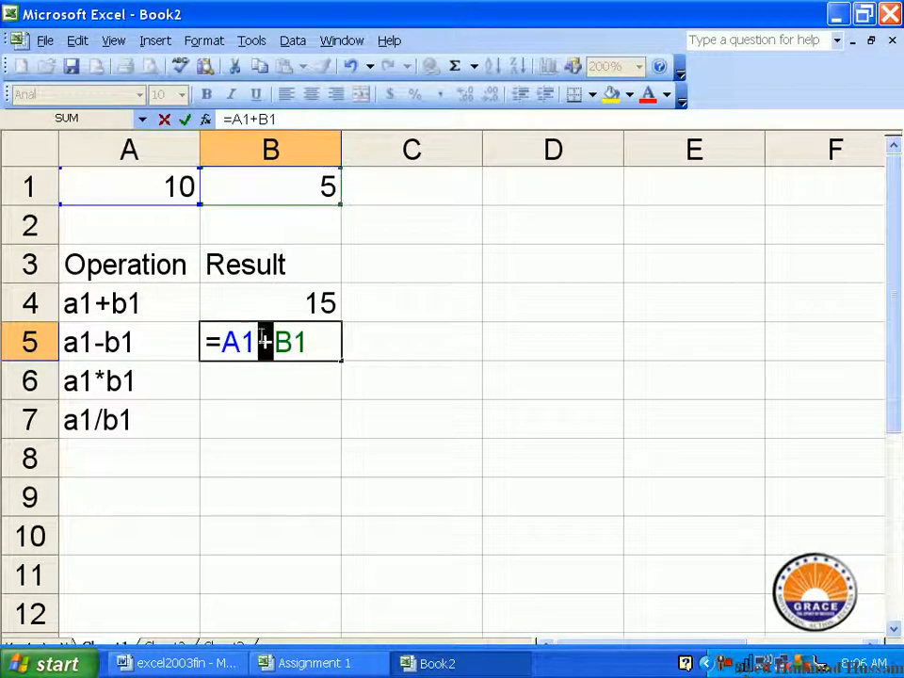
type("-")
key("Return")
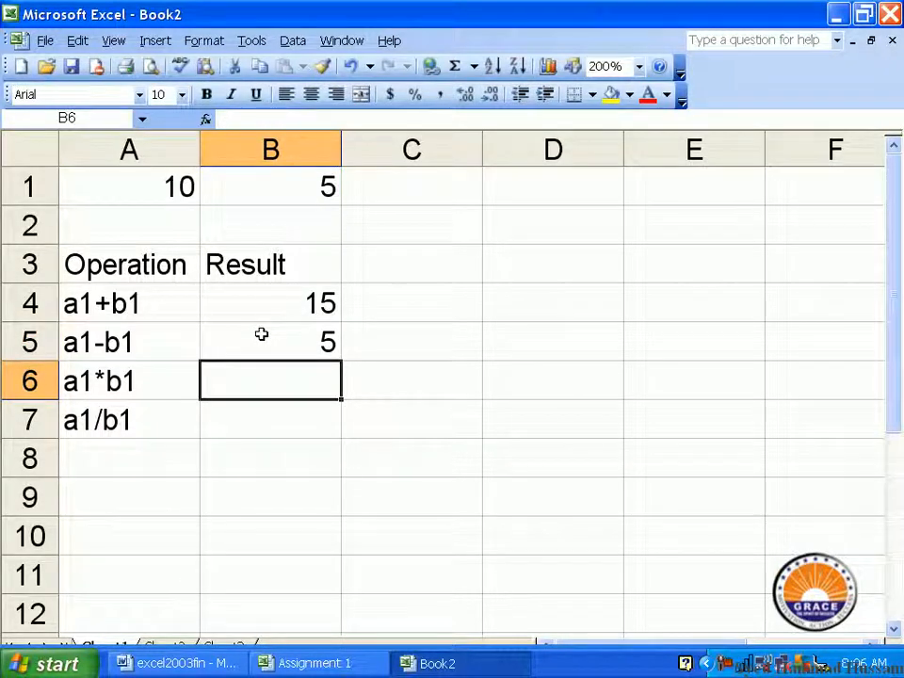
- Enter the formula =A1*B1 in B6, beside the a1*b1 label
type("=")
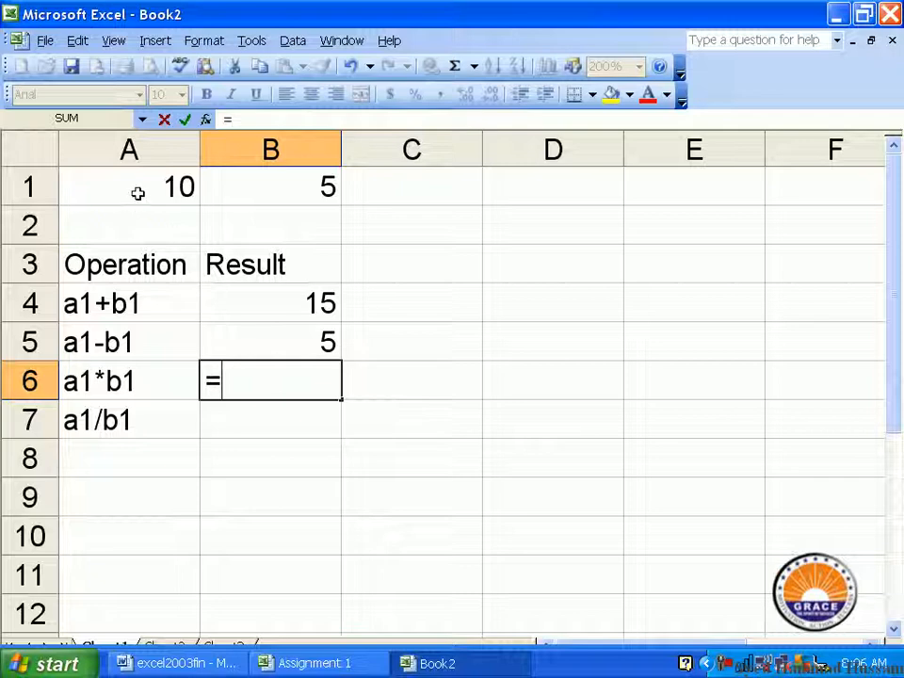
left_click(137, 192)
type("+")
key("BackSpace")
type("*")
left_click(250, 186)
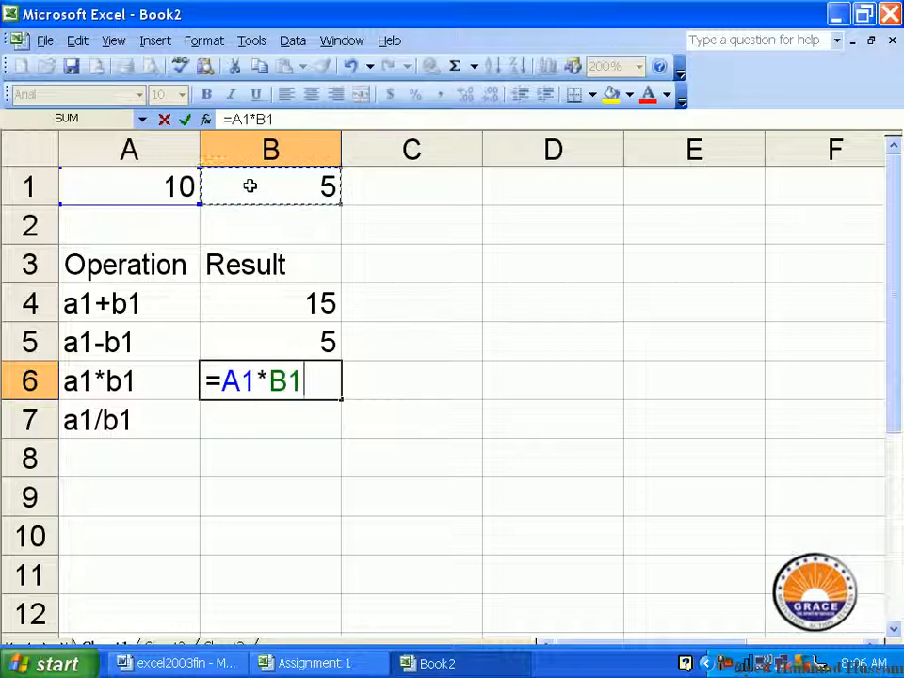
key("Return")
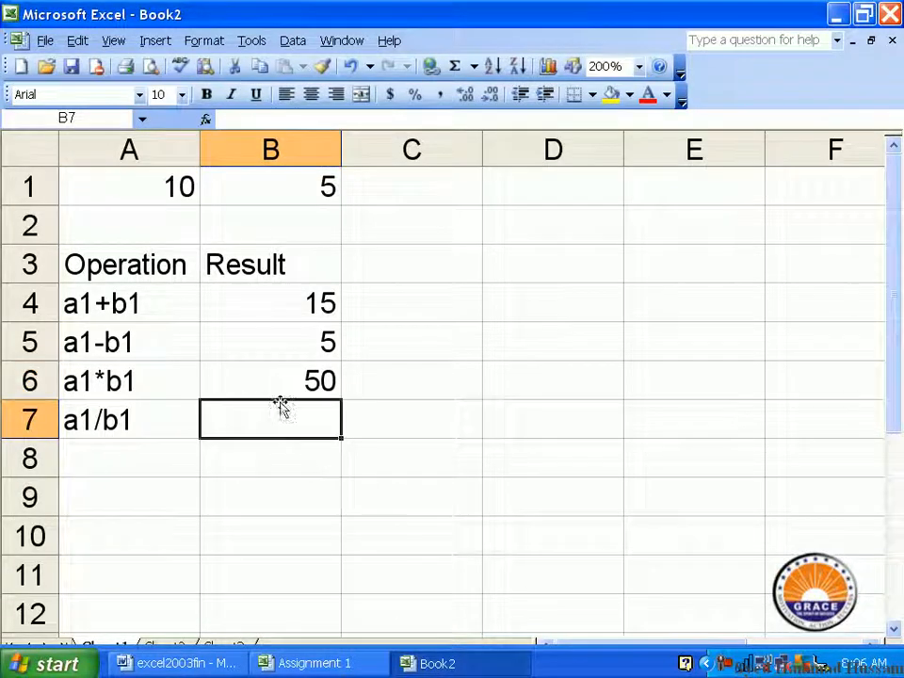
- Enter the formula =A1/B1 in B7, beside the a1/b1 label
type("=")
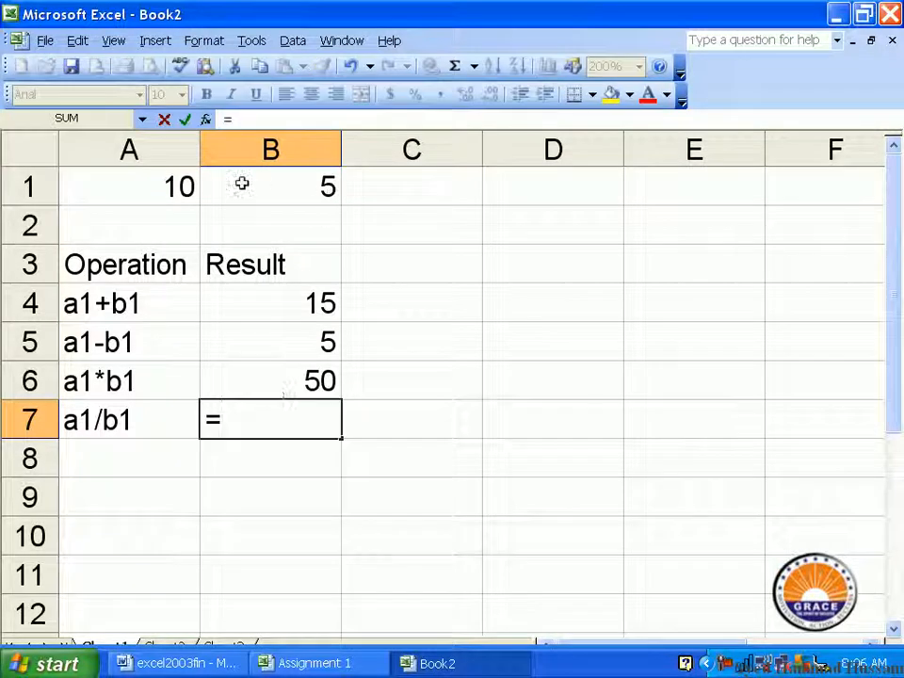
left_click(165, 177)
type("/")
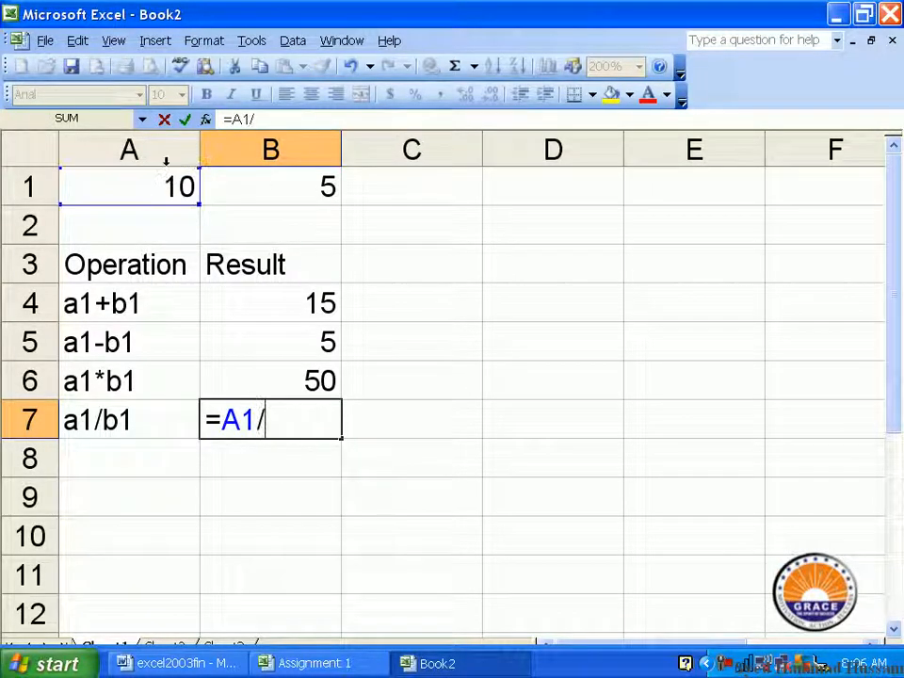
left_click(295, 197)
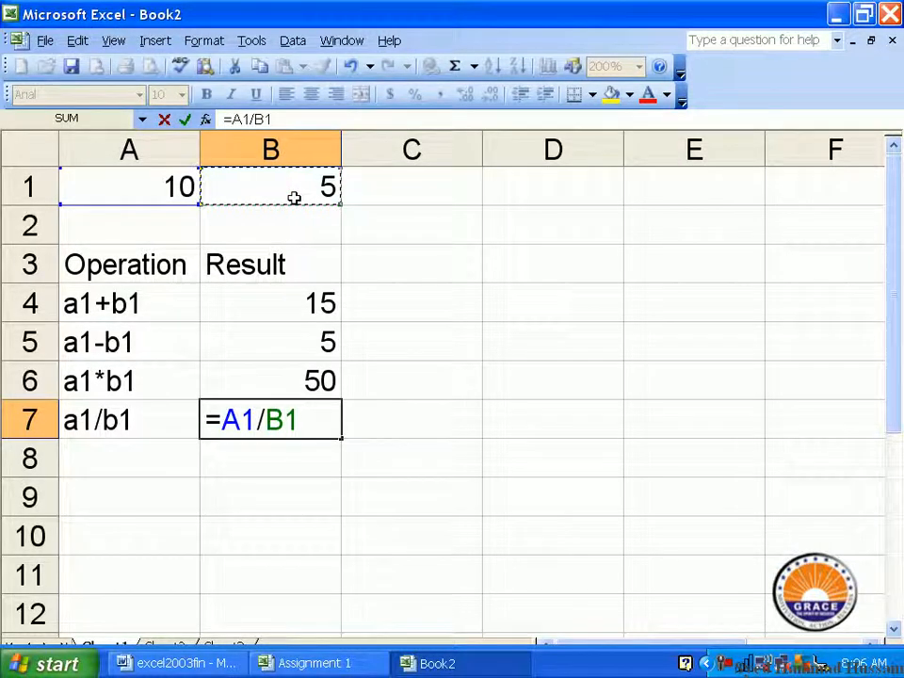
key("Return")
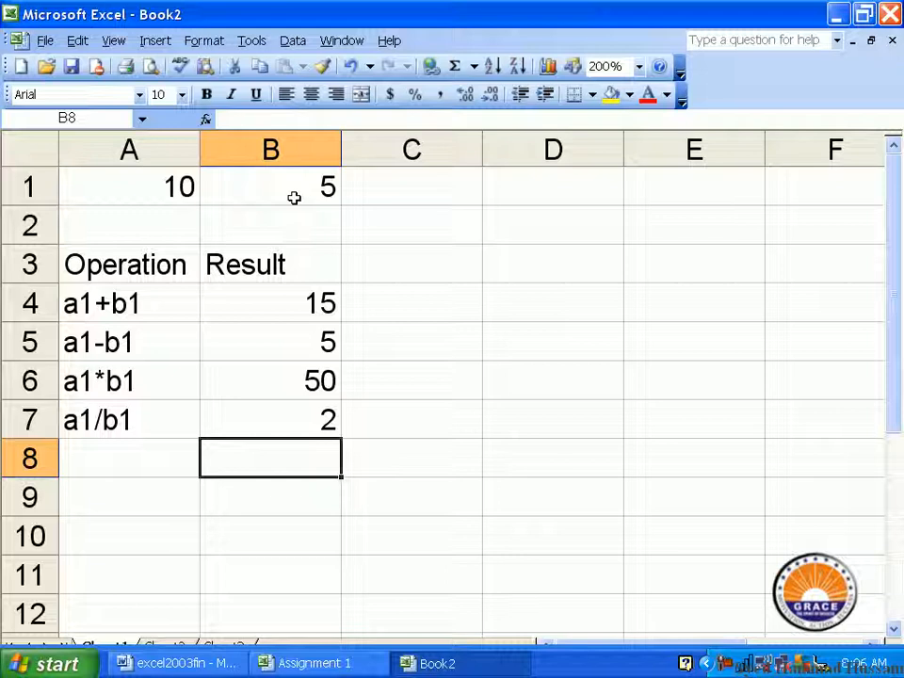
- Switch to the Assignment 1 workbook and set the worksheet zoom to 150%
key("alt+Tab")
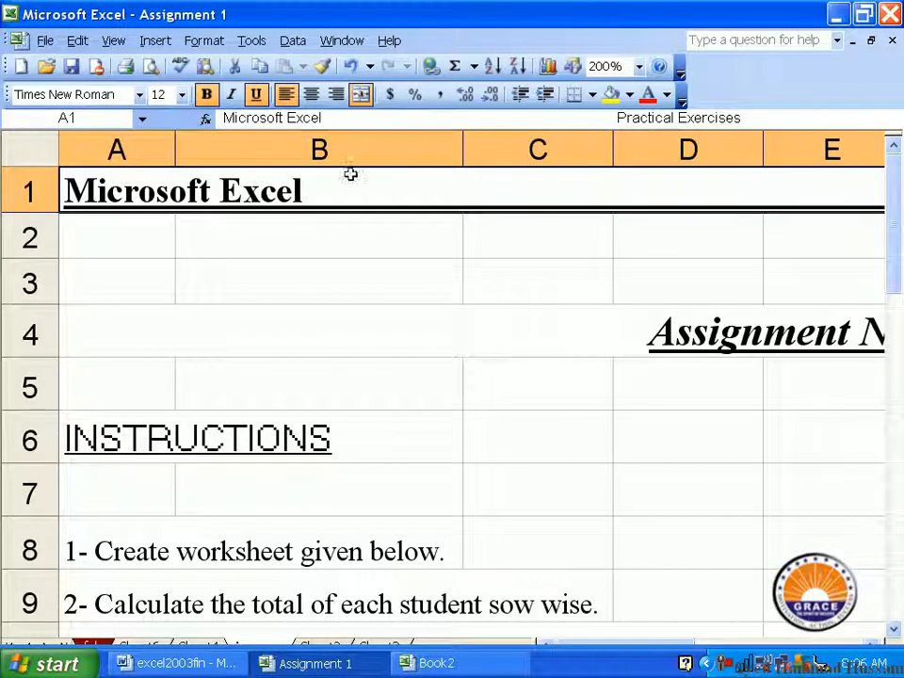
scroll(414, 403, "down", 5)
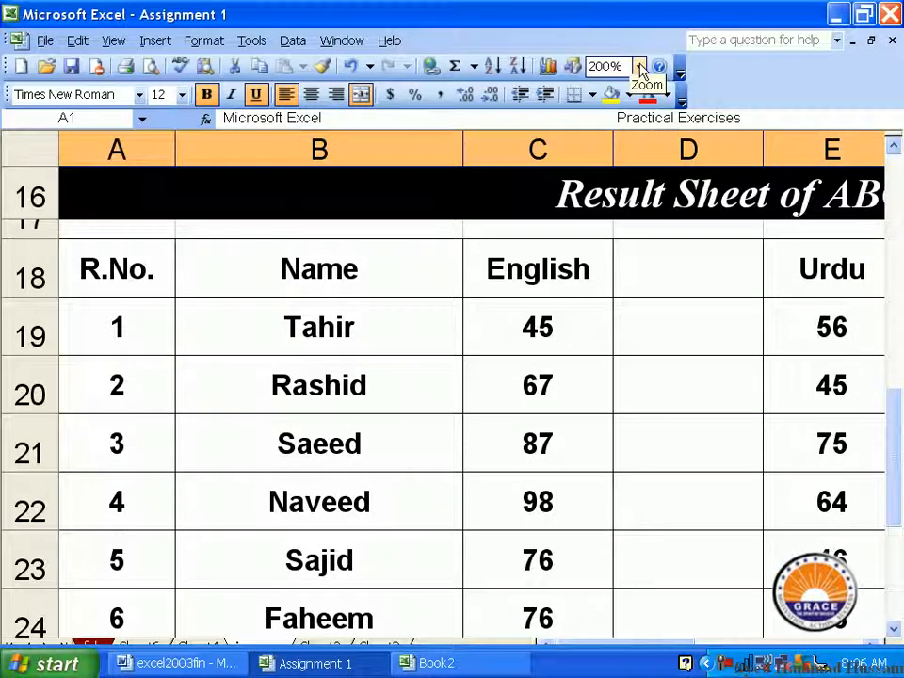
left_click(610, 64)
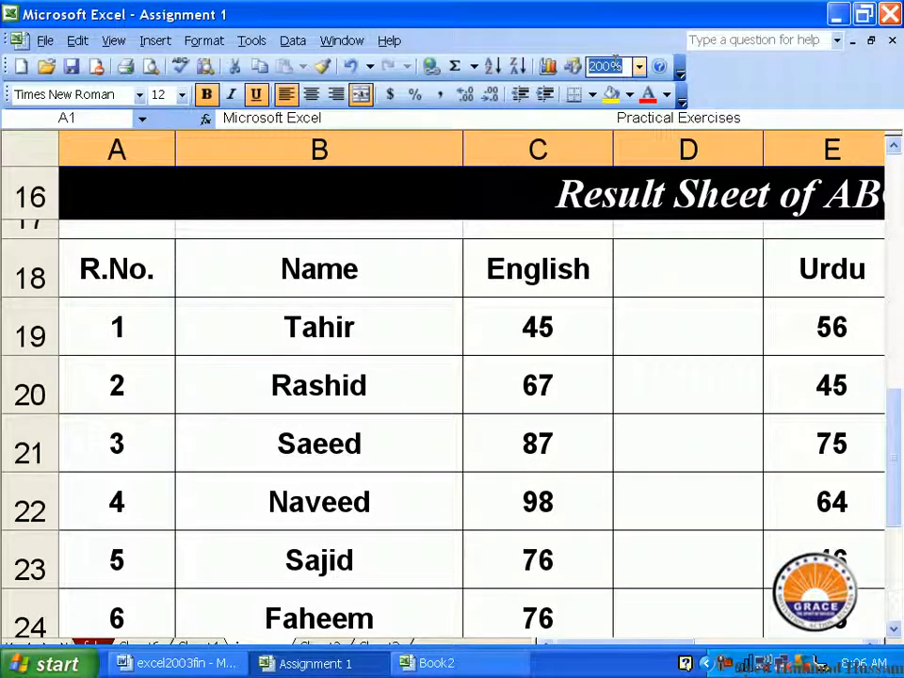
type("150")
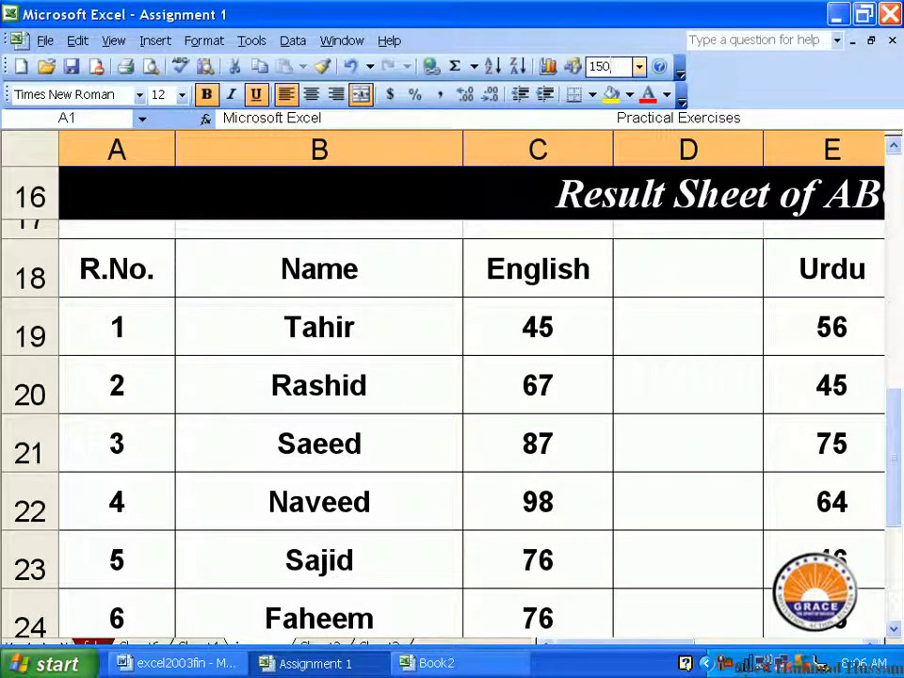
key("Return")
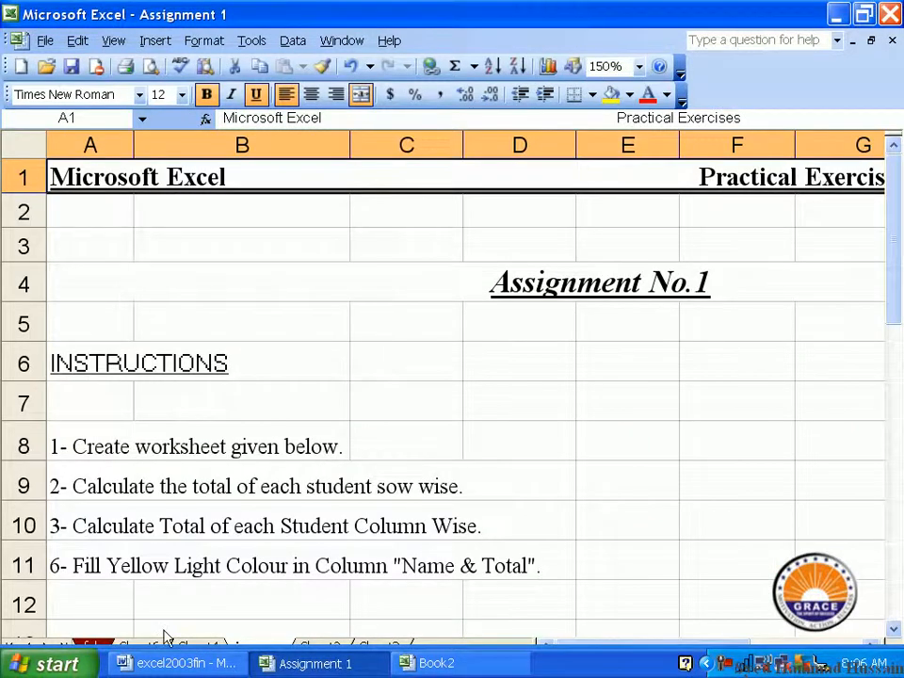
scroll(249, 498, "down", 4)
scroll(249, 497, "down", 1)
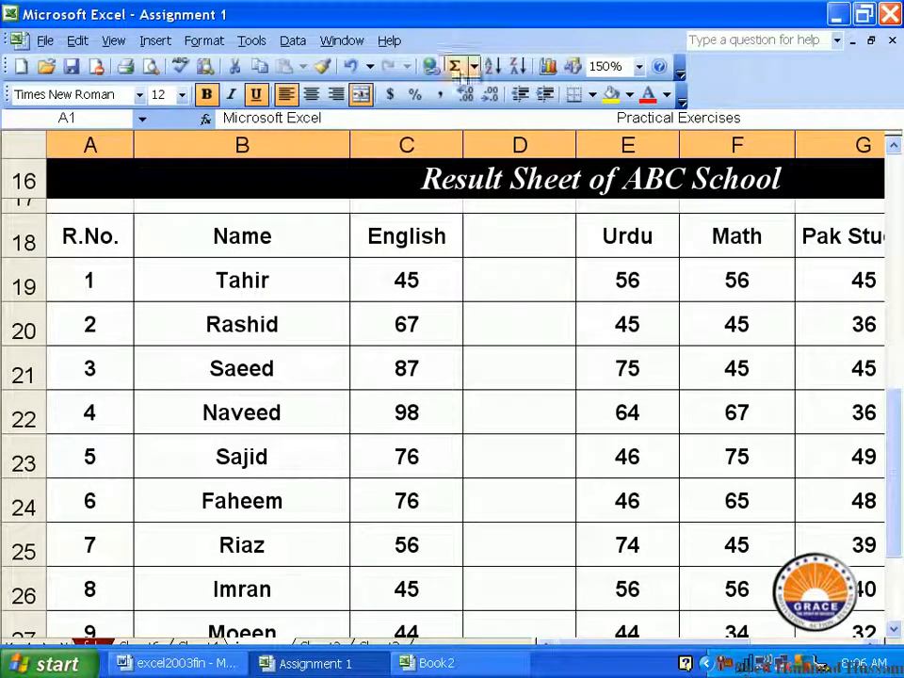
- Set the zoom to 120% and review the assignment instructions and the Result Sheet of ABC School table
left_click(617, 65)
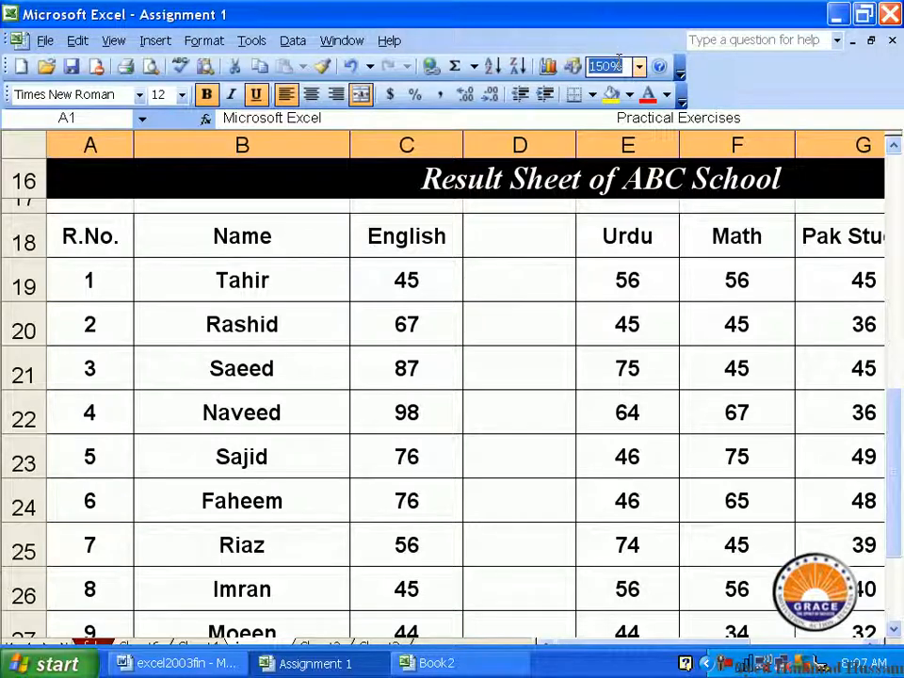
type("120")
key("Return")
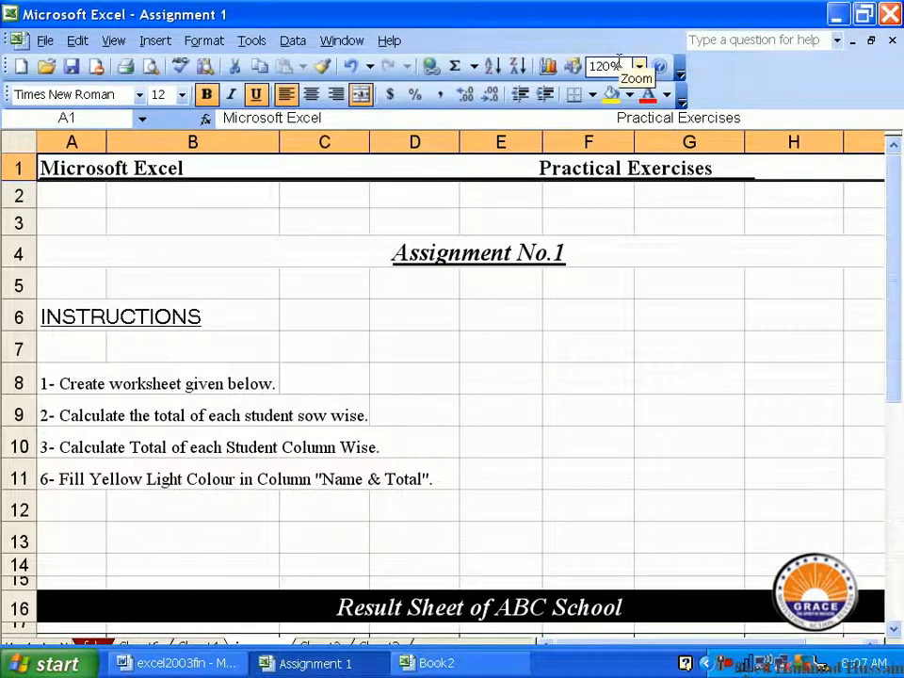
scroll(358, 440, "down", 1)
scroll(362, 440, "up", 1)
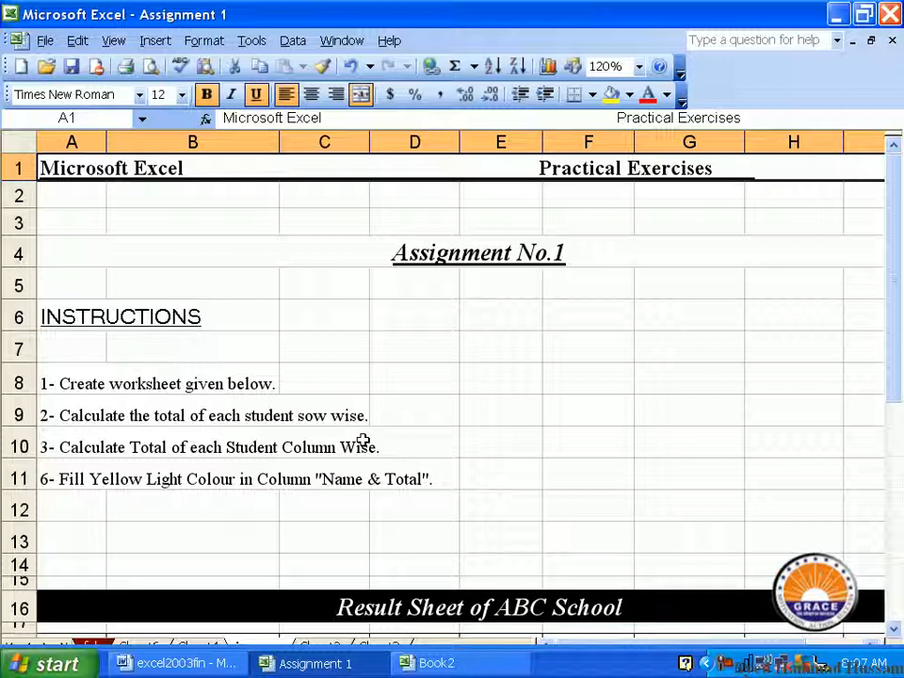
scroll(170, 366, "down", 1)
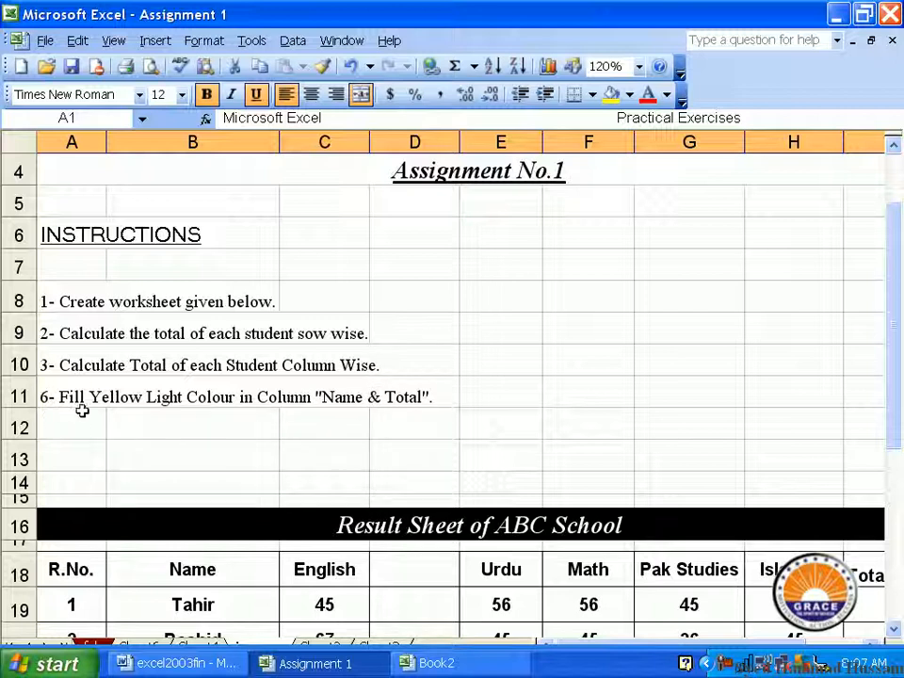
scroll(387, 433, "down", 3)
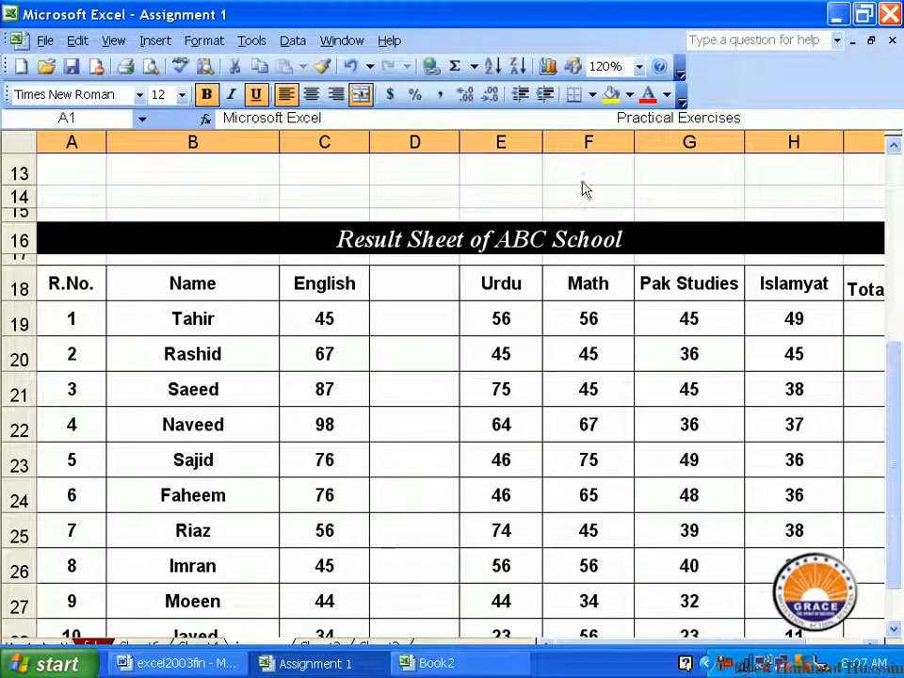
- Set the worksheet zoom to 100% and bring the whole Result Sheet of ABC School table into view
left_click(621, 66)
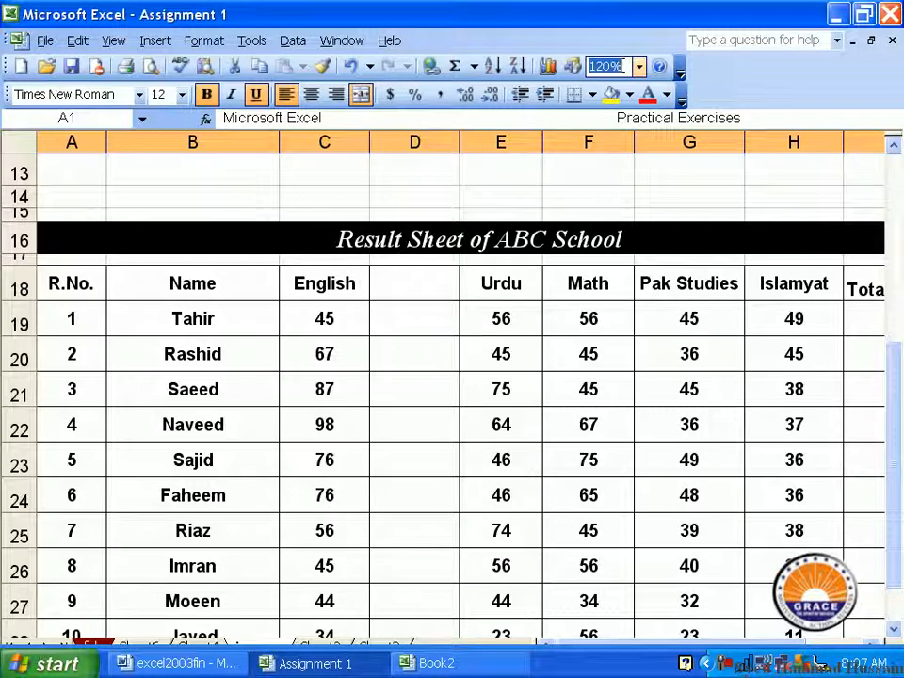
type("100")
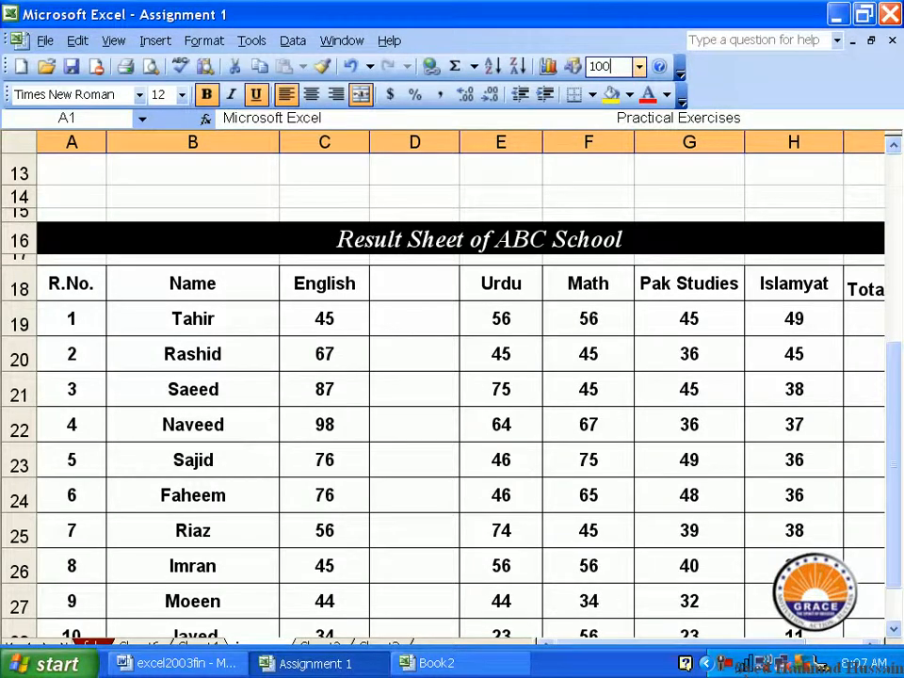
key("Return")
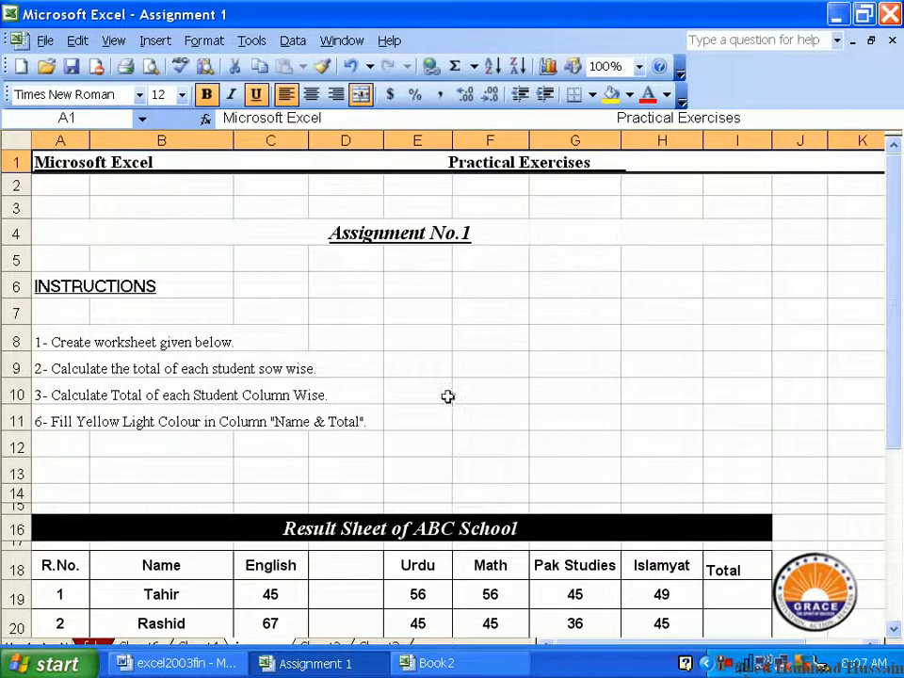
scroll(445, 397, "down", 4)
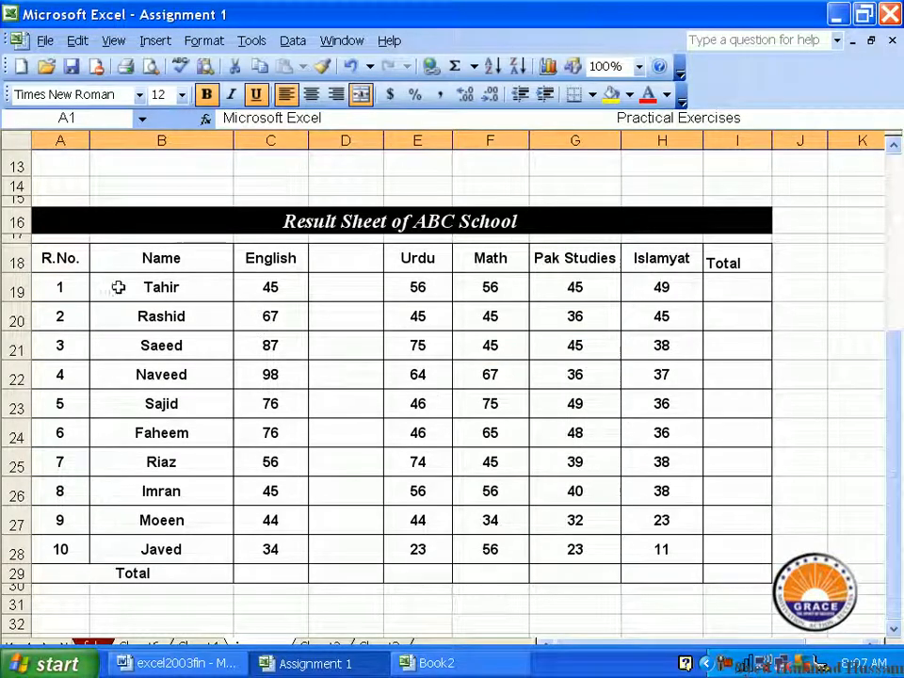
- Delete the empty column D between the English and Urdu columns of the result sheet
left_click_drag(152, 287, 161, 434)
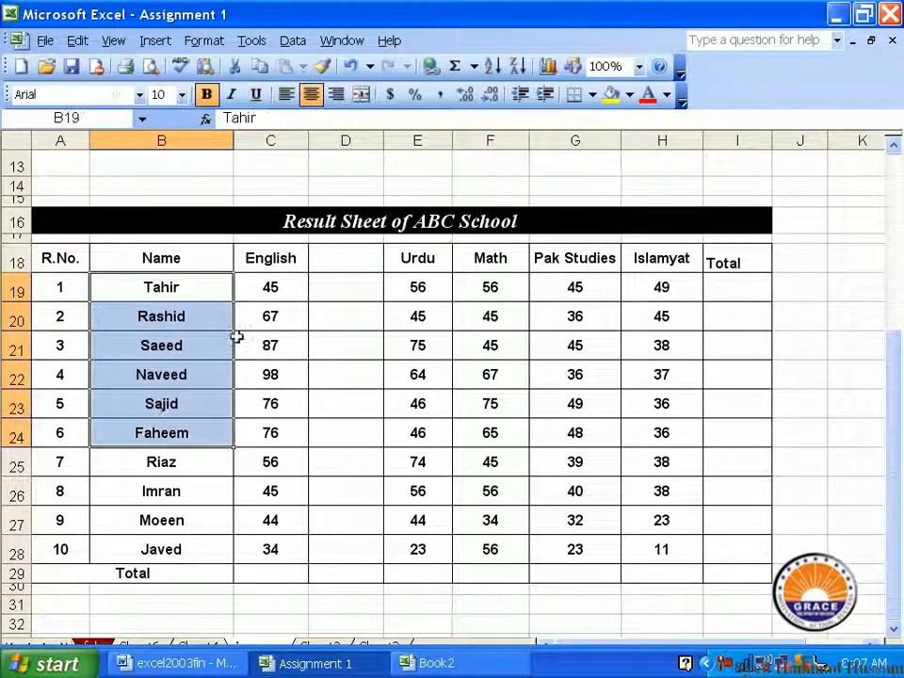
right_click(366, 136)
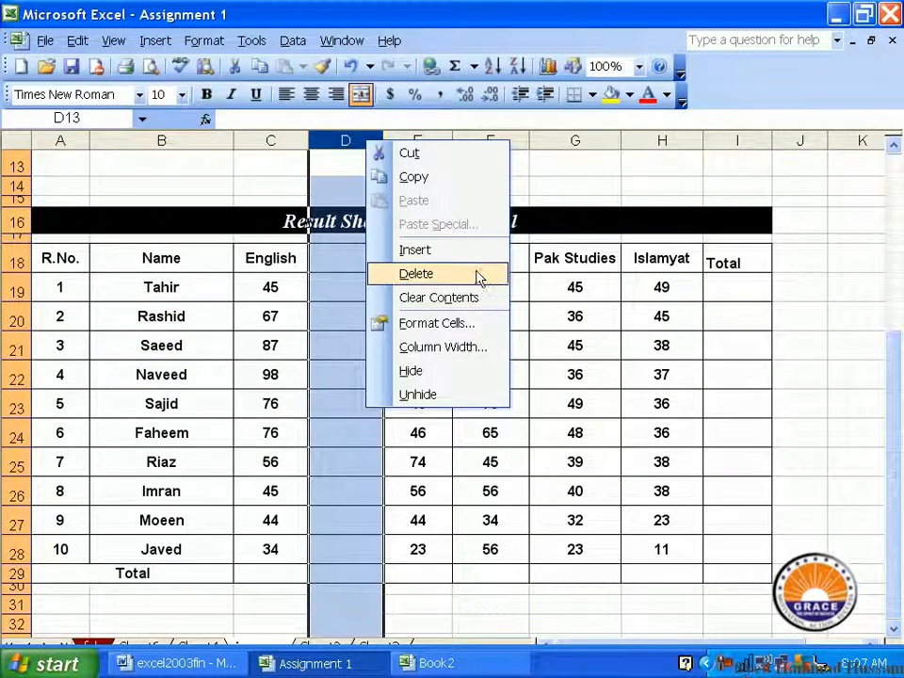
left_click(476, 274)
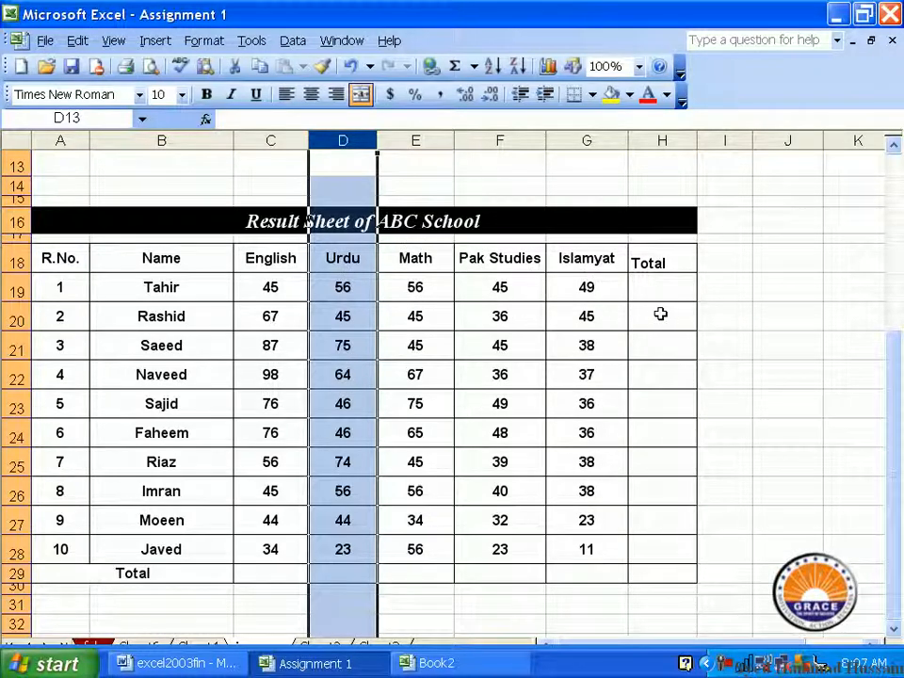
- Enter the formula =C19+D19+E19+F19+G19 in H19 to total the first student's five subject marks
left_click(670, 284)
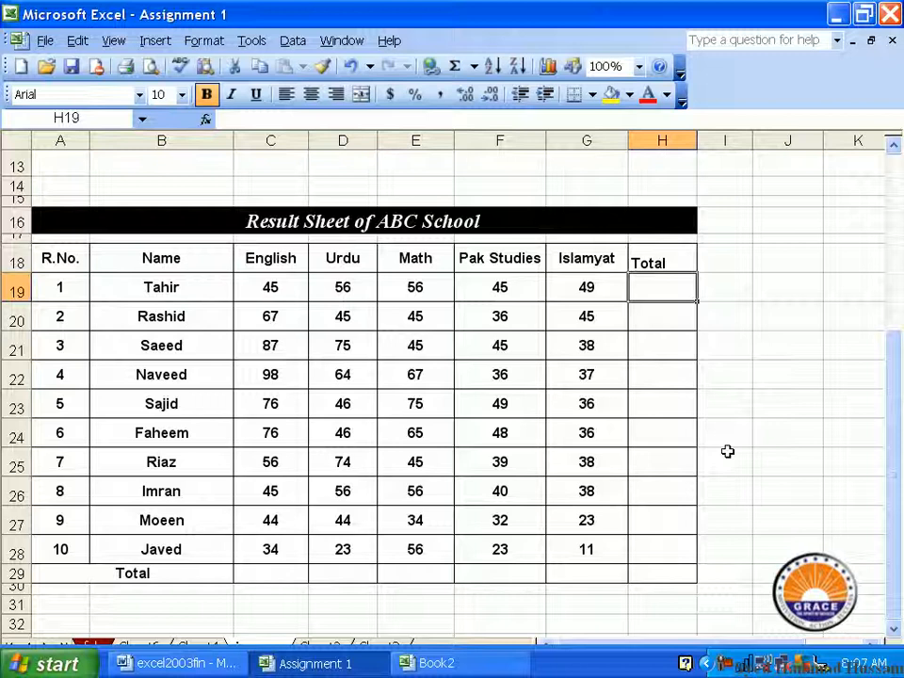
type("=")
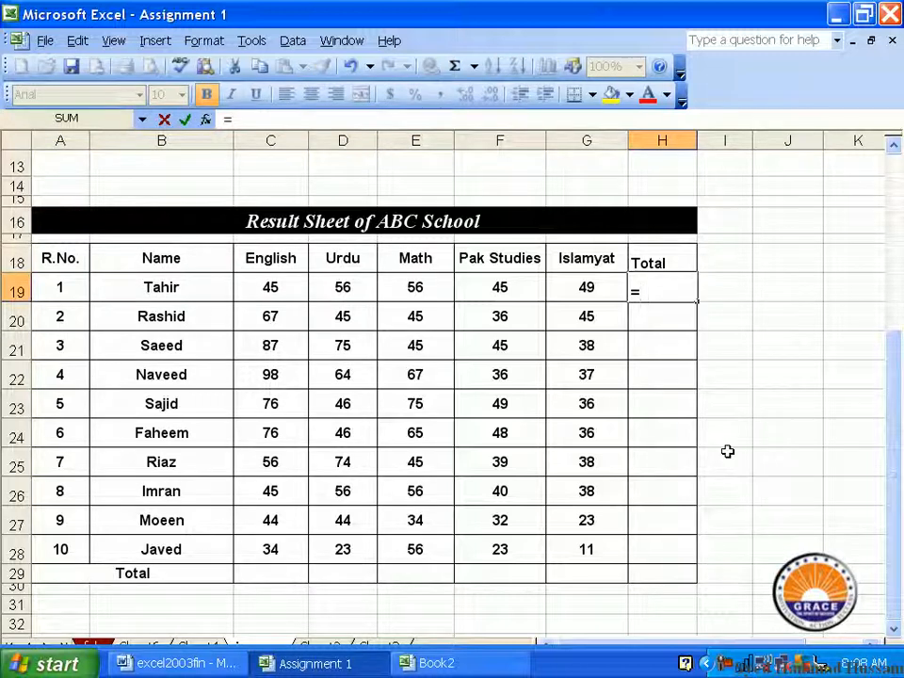
left_click(273, 291)
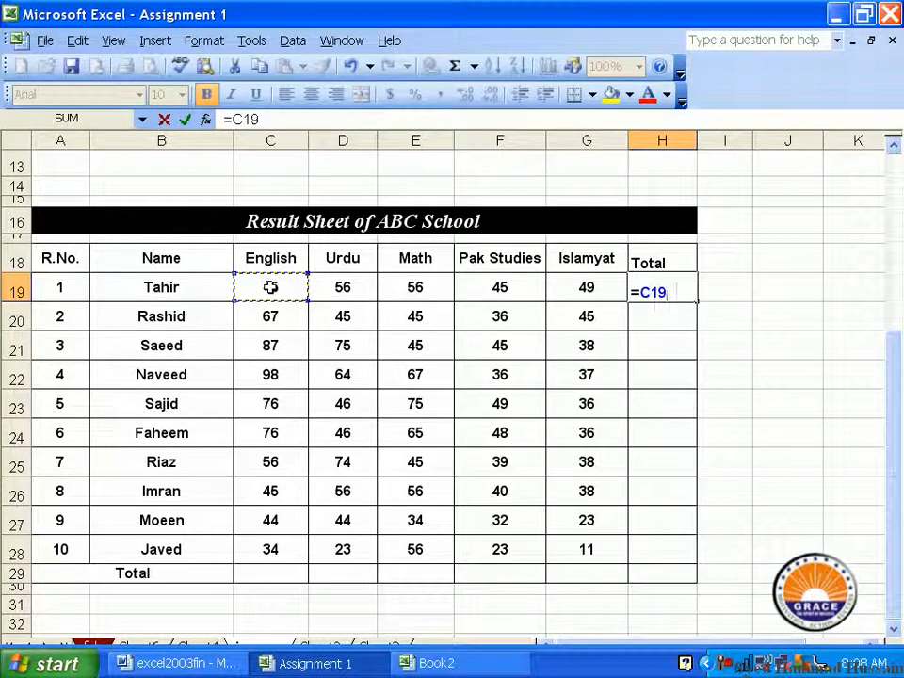
type("+")
key("Left")
key("Left")
key("Left")
key("Left")
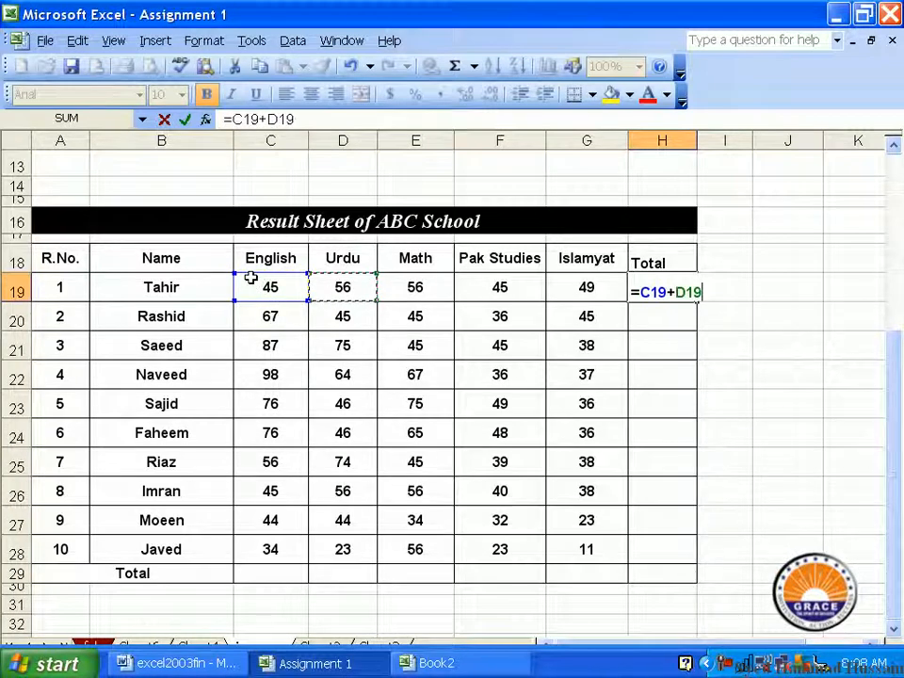
type("+")
key("Left")
key("Left")
key("Left")
type("+")
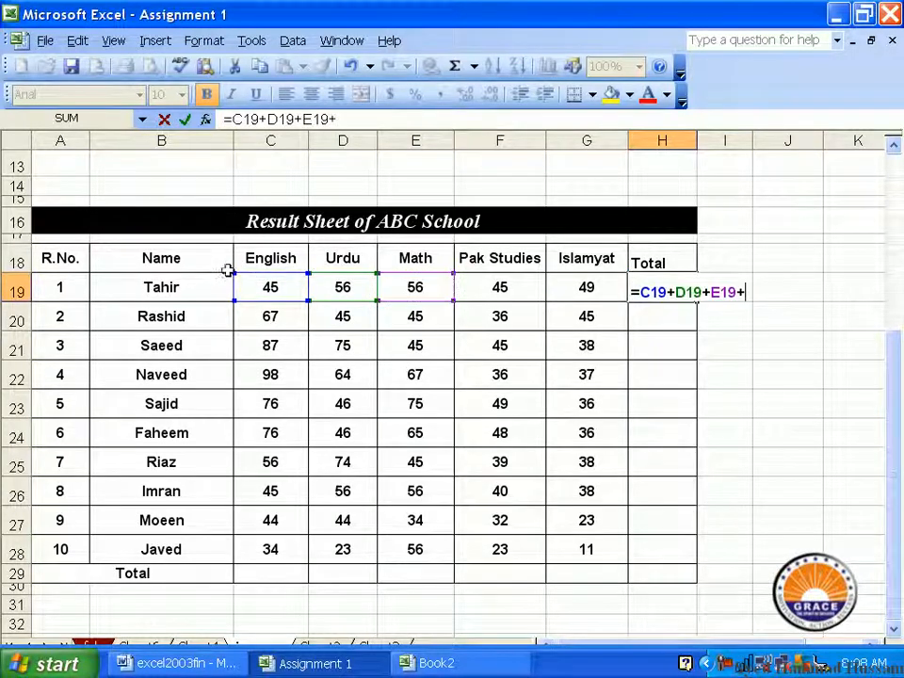
key("Left")
key("Left")
type("+")
key("Left")
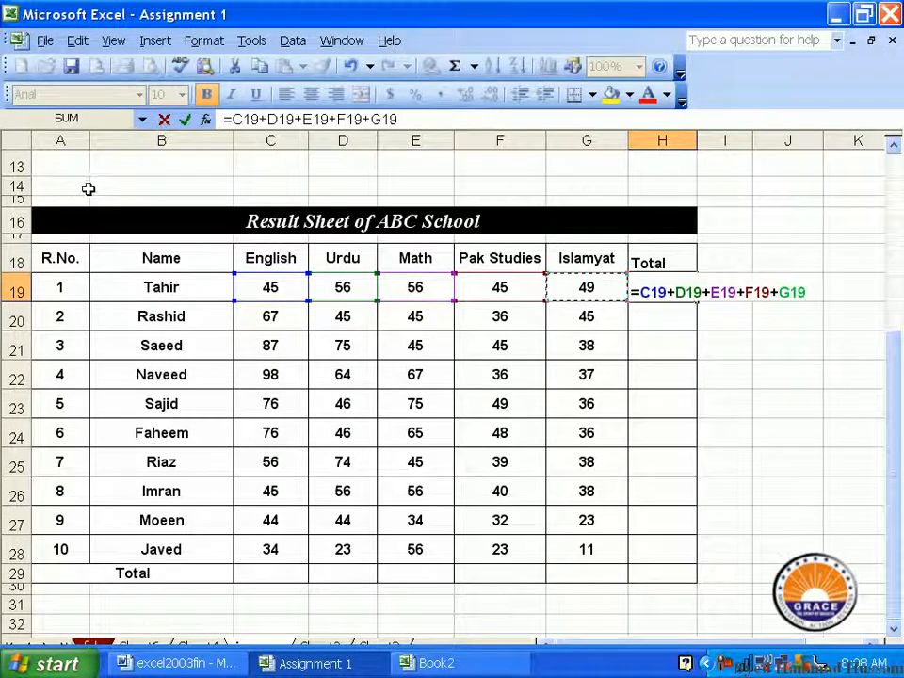
key("Return")
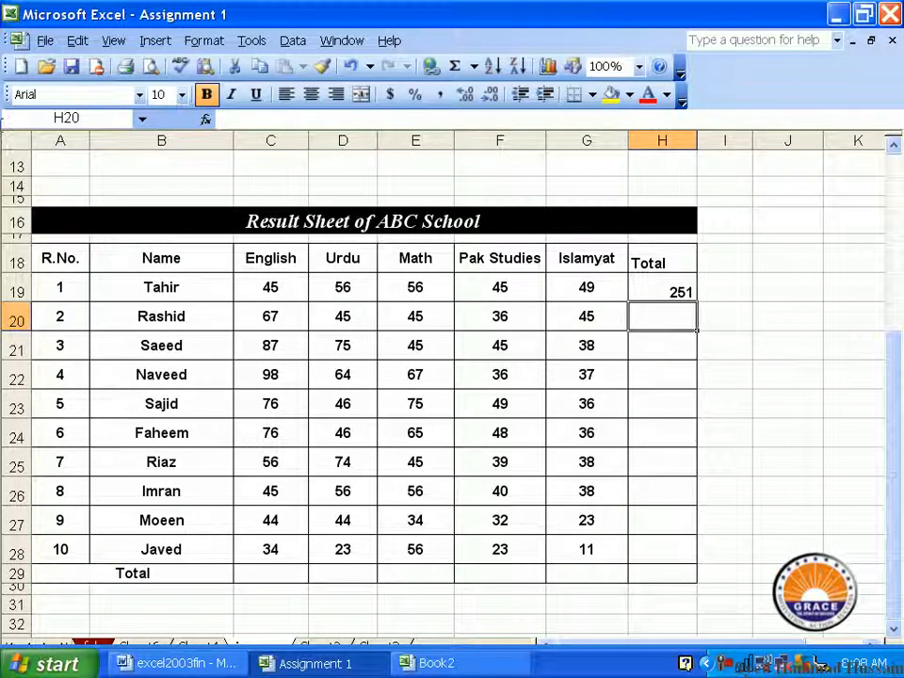
- Fill the H19 total formula down to H28, undo the fill, and fill the same range again
left_click(651, 286)
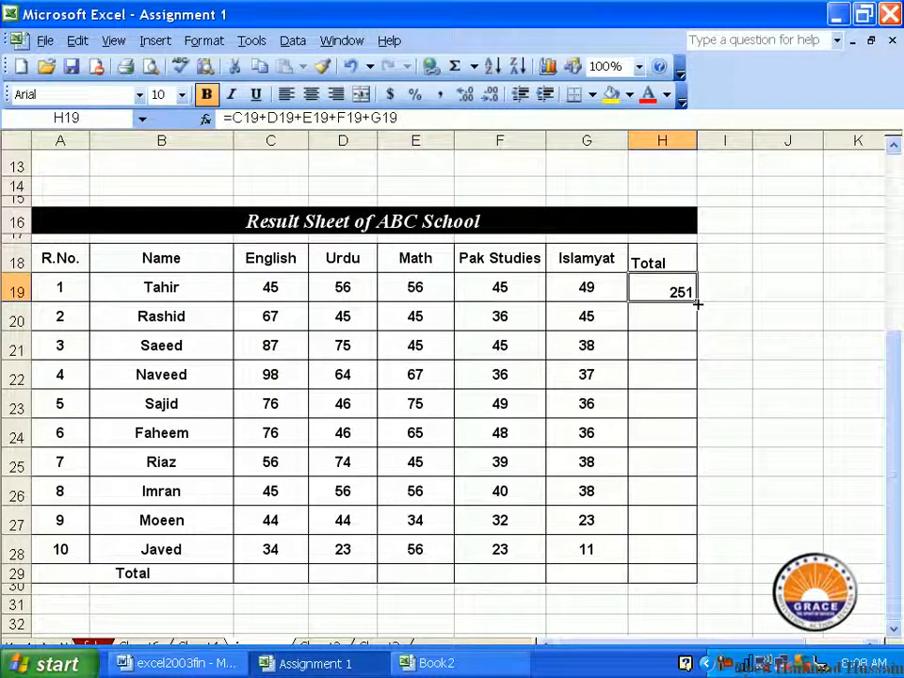
left_click_drag(697, 304, 725, 560)
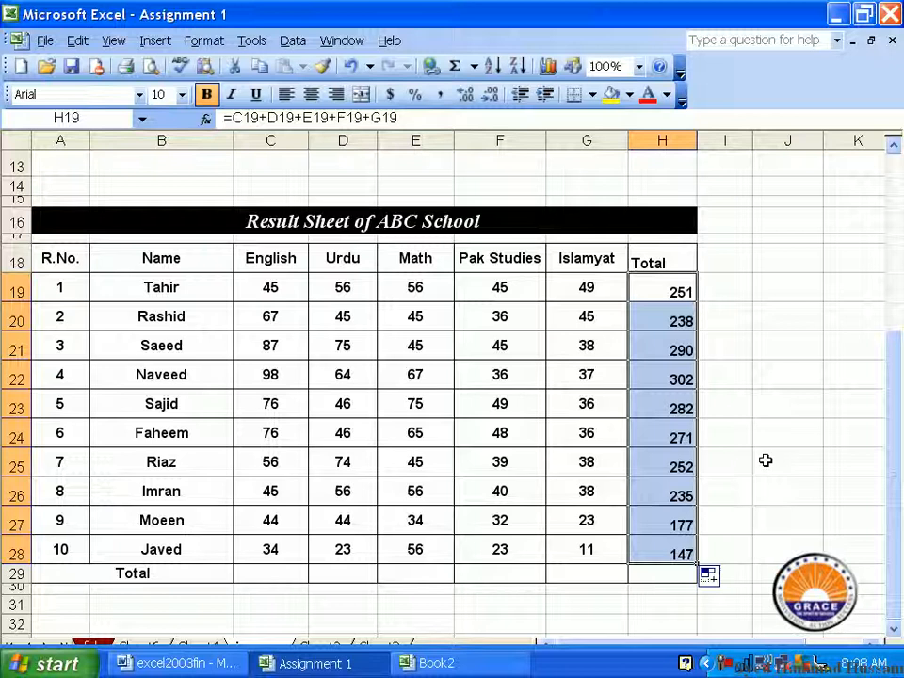
key("ctrl+z")
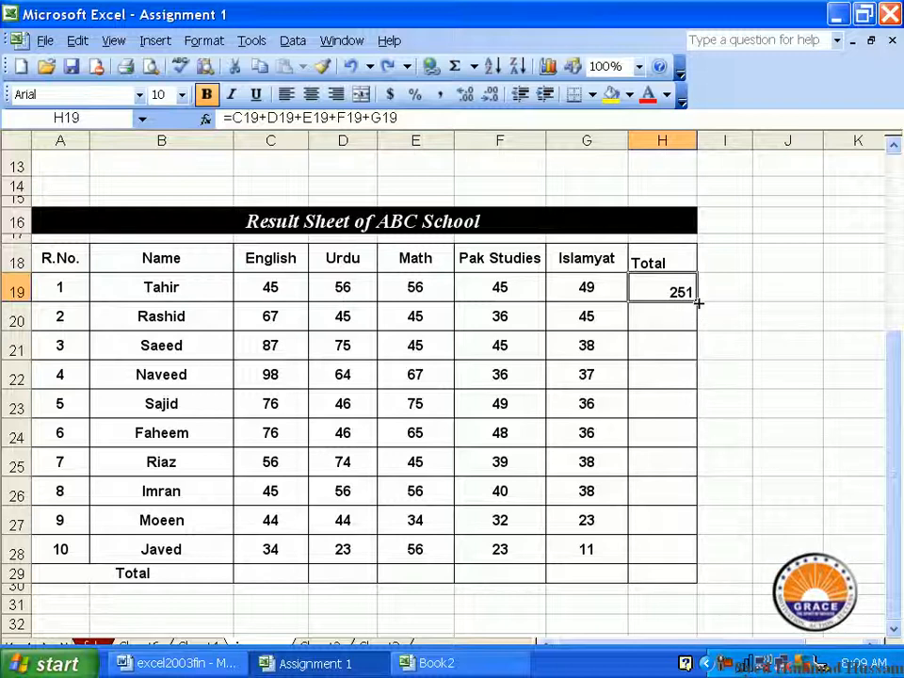
left_click_drag(697, 302, 708, 567)
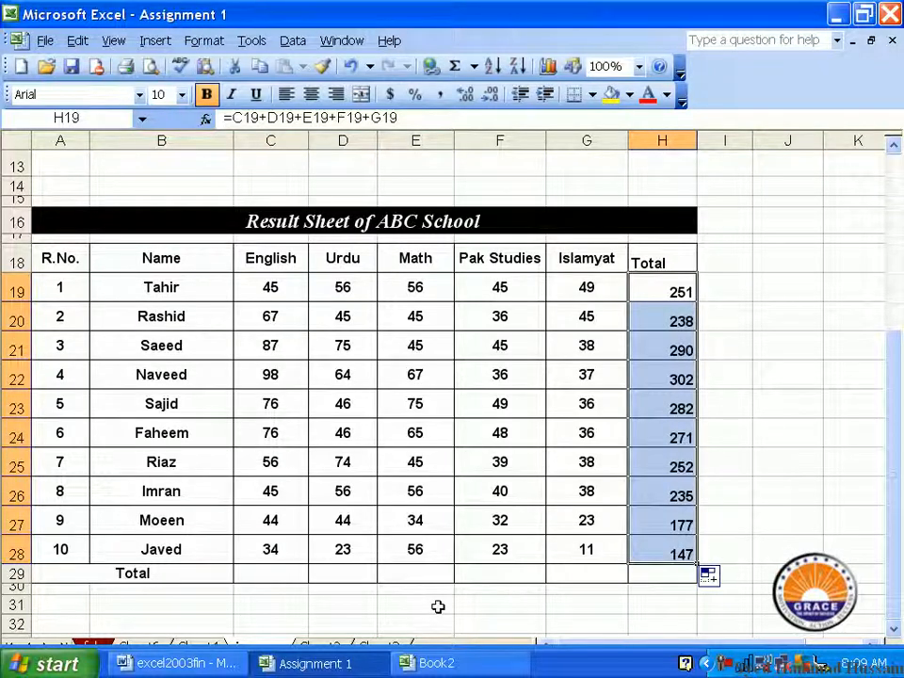
- Examine the English total cell C29 and the individual English marks from C19 through C27
left_click(265, 571)
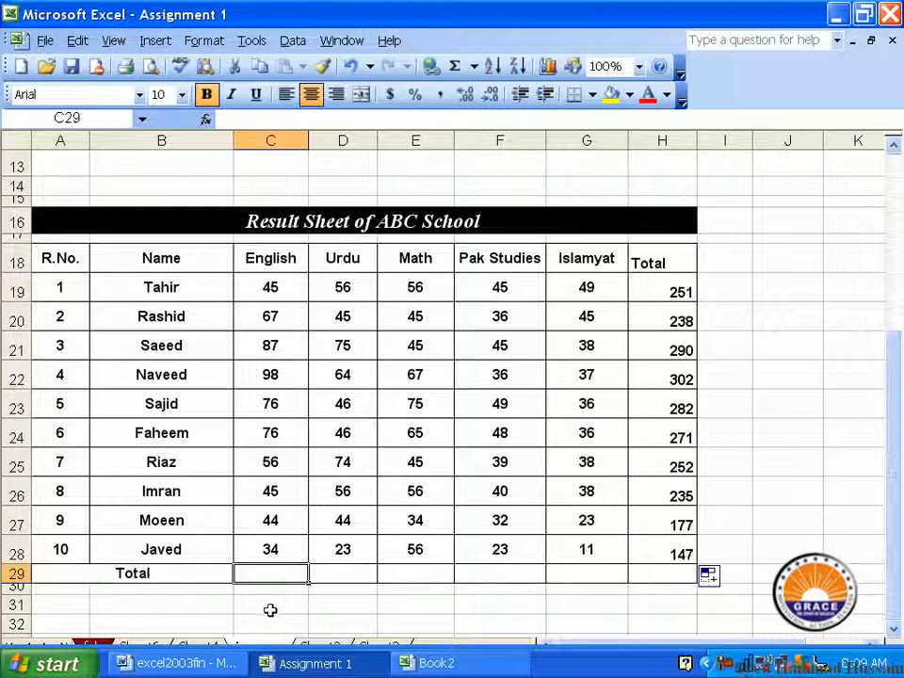
left_click(292, 290)
left_click(293, 316)
left_click(292, 348)
left_click(292, 377)
left_click(293, 406)
left_click(293, 435)
left_click(296, 461)
left_click(293, 493)
left_click(293, 523)
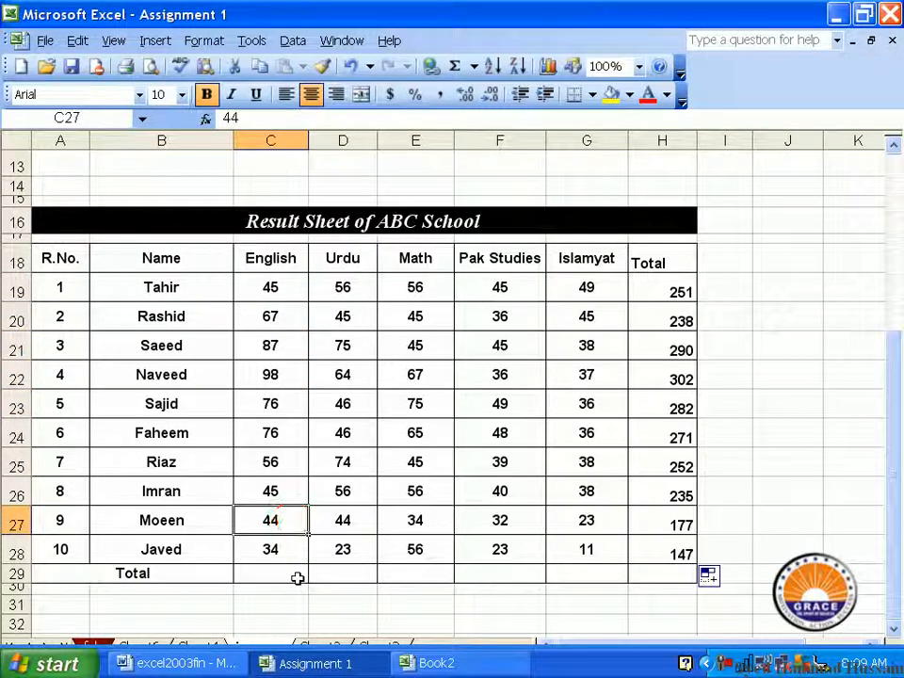